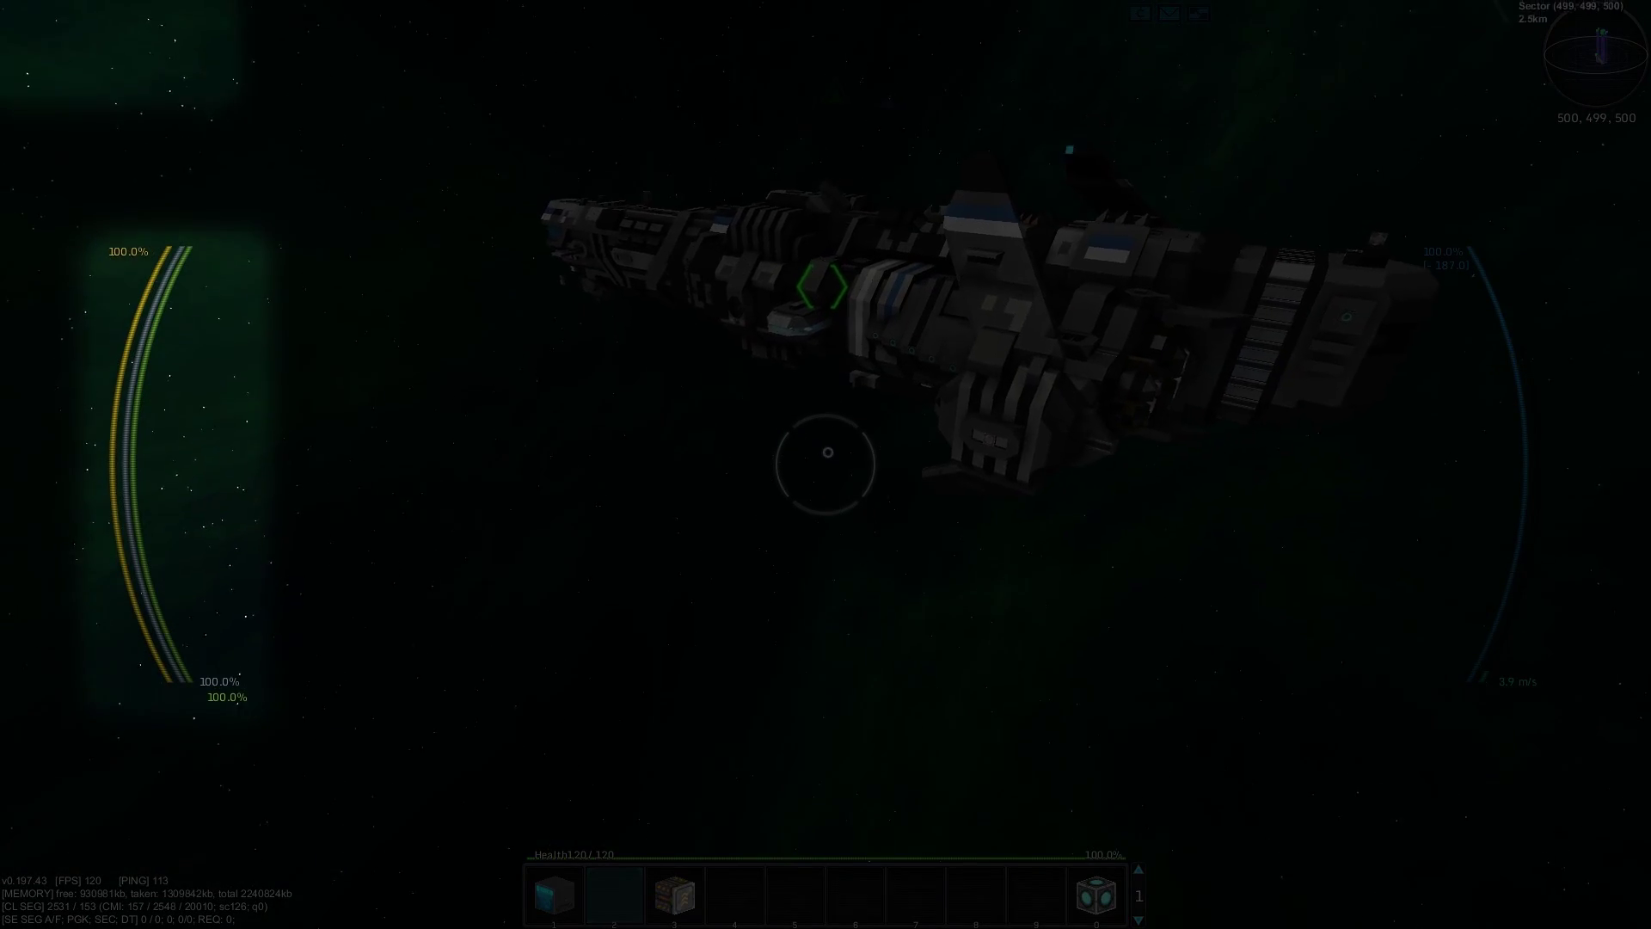
Target the nearby frigate with F before entering build mode
key(f)
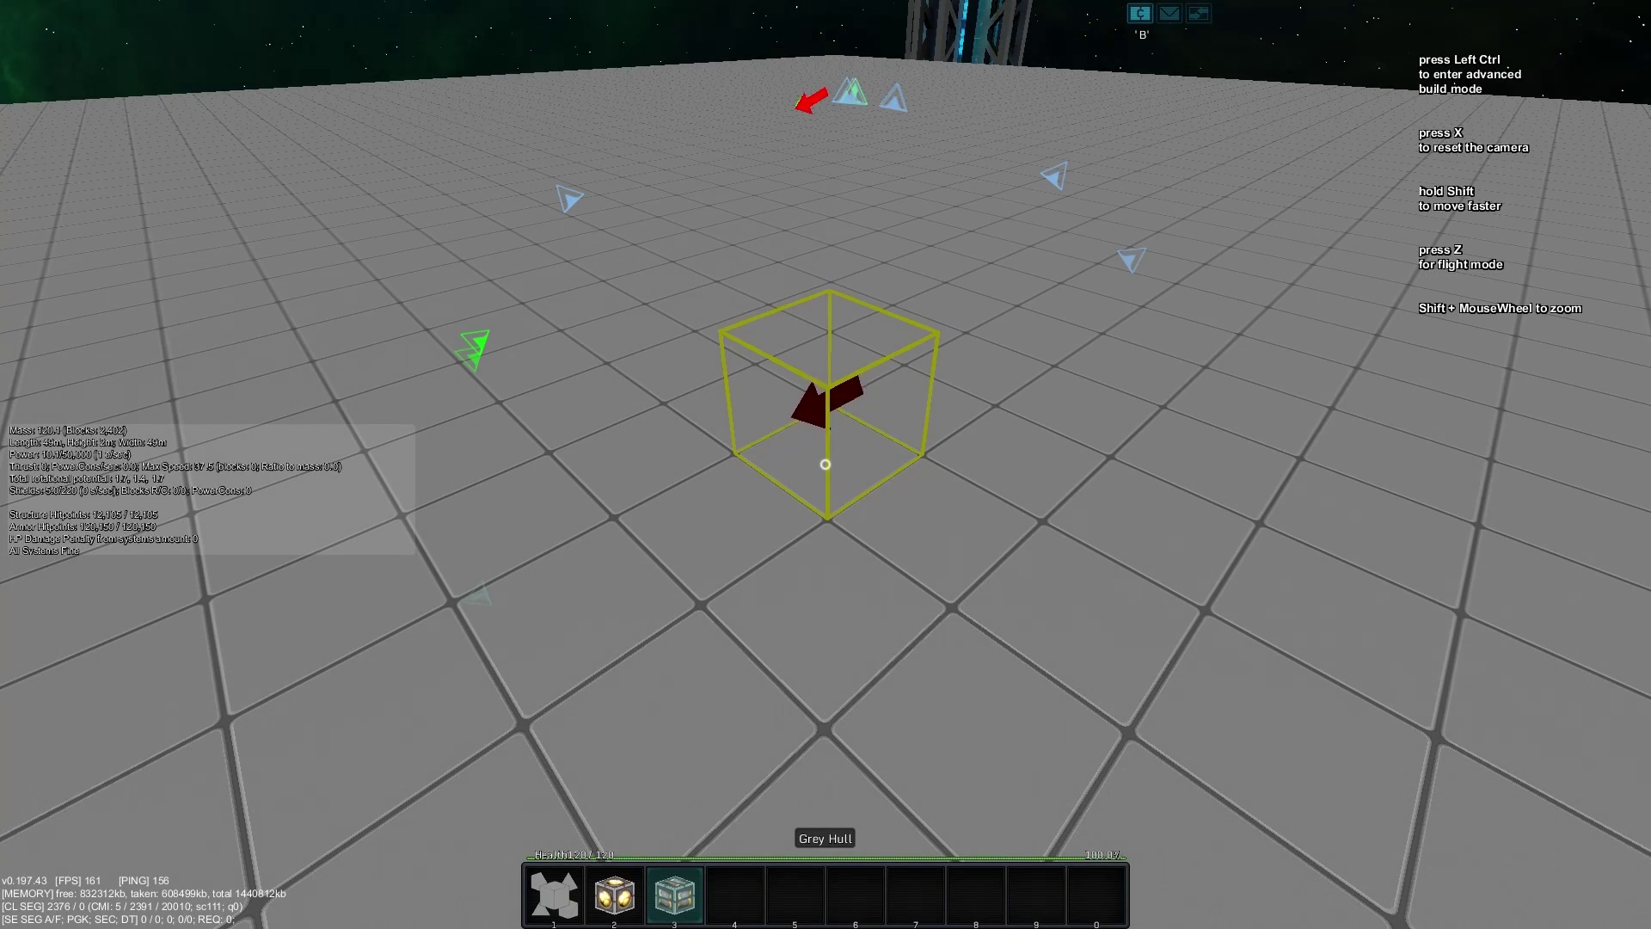
Place five shield blocks as a stacked two-layer cluster on the build platform
click(826, 465)
click(826, 464)
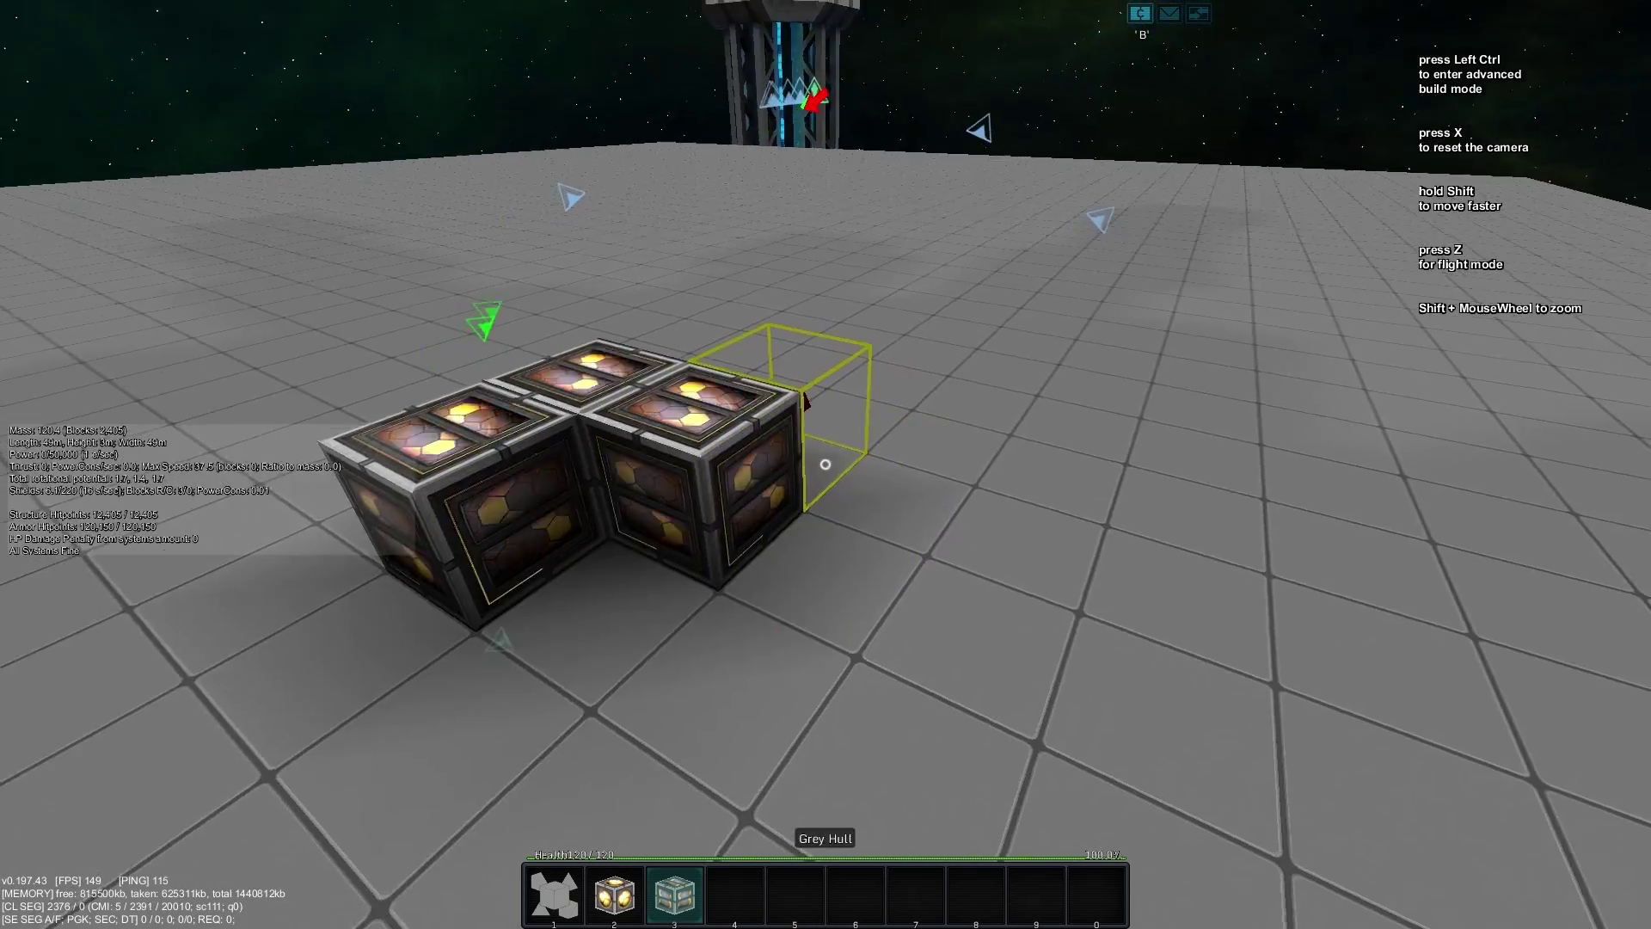
click(826, 465)
click(826, 464)
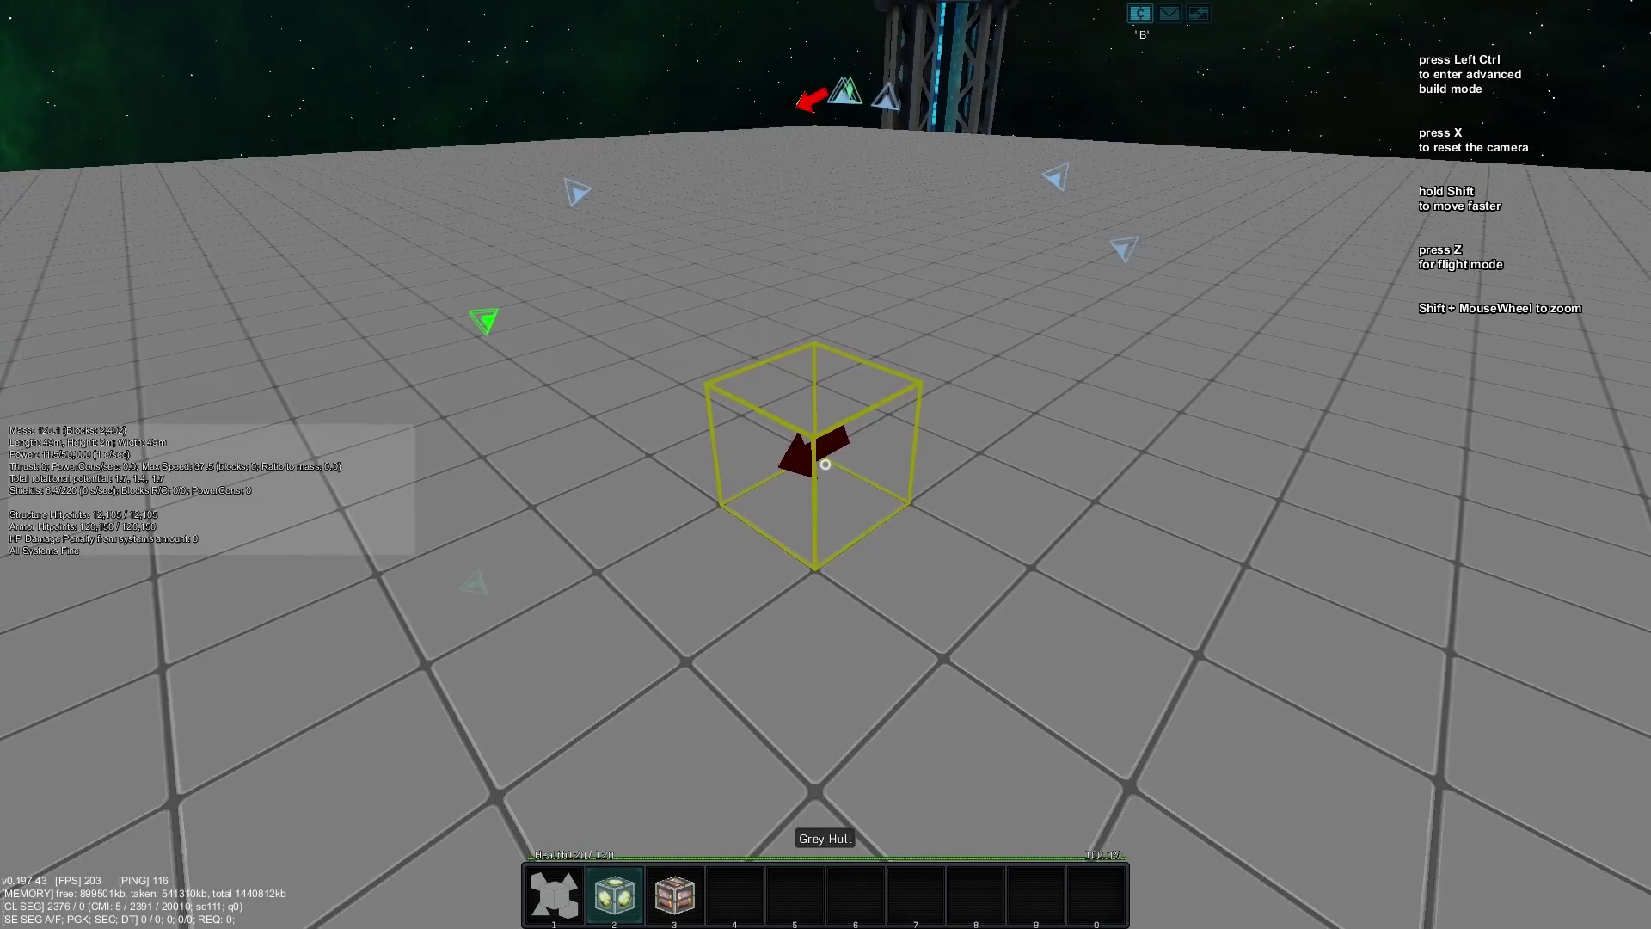
click(826, 465)
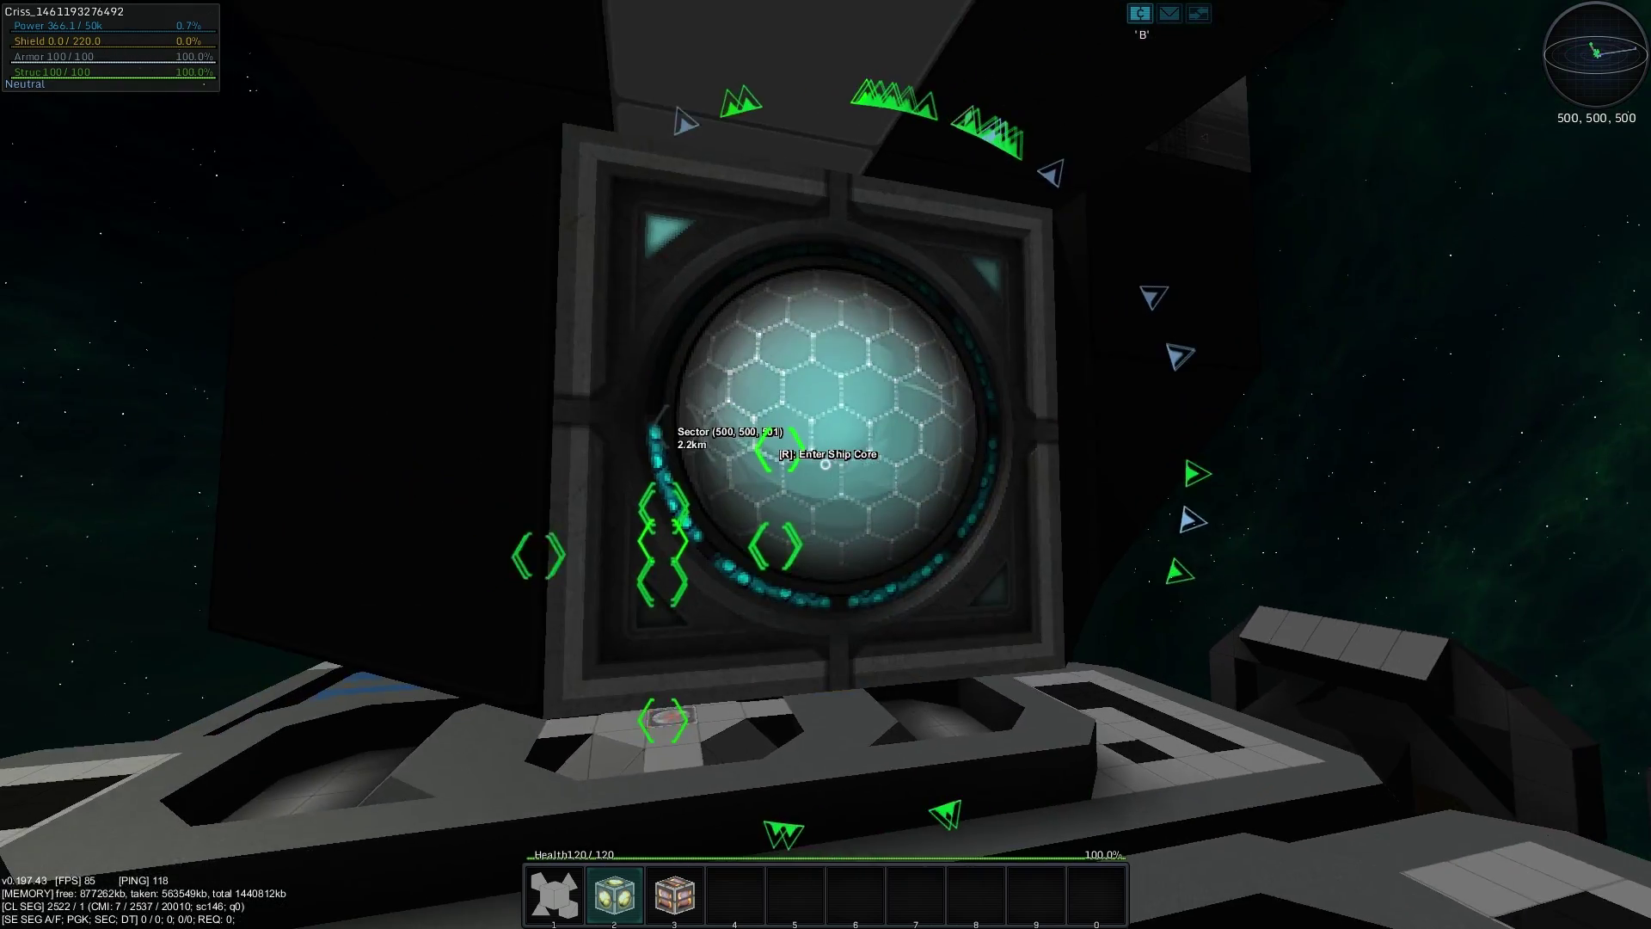
Take control of the turret from its core, leave it, and back away
key(r)
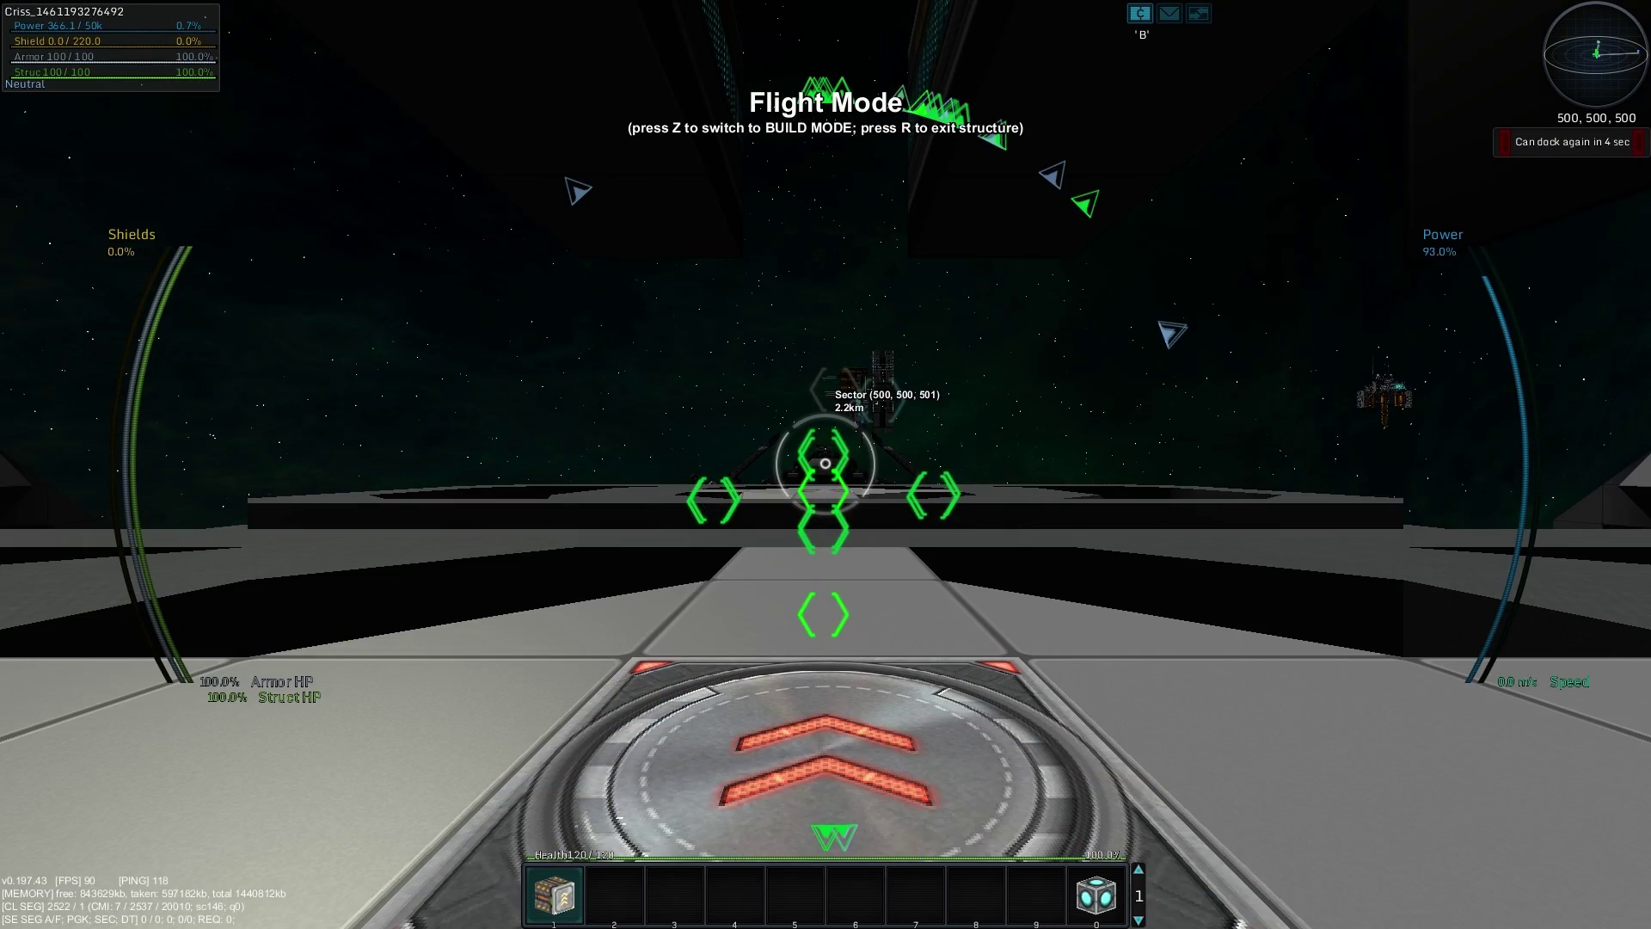
key(r)
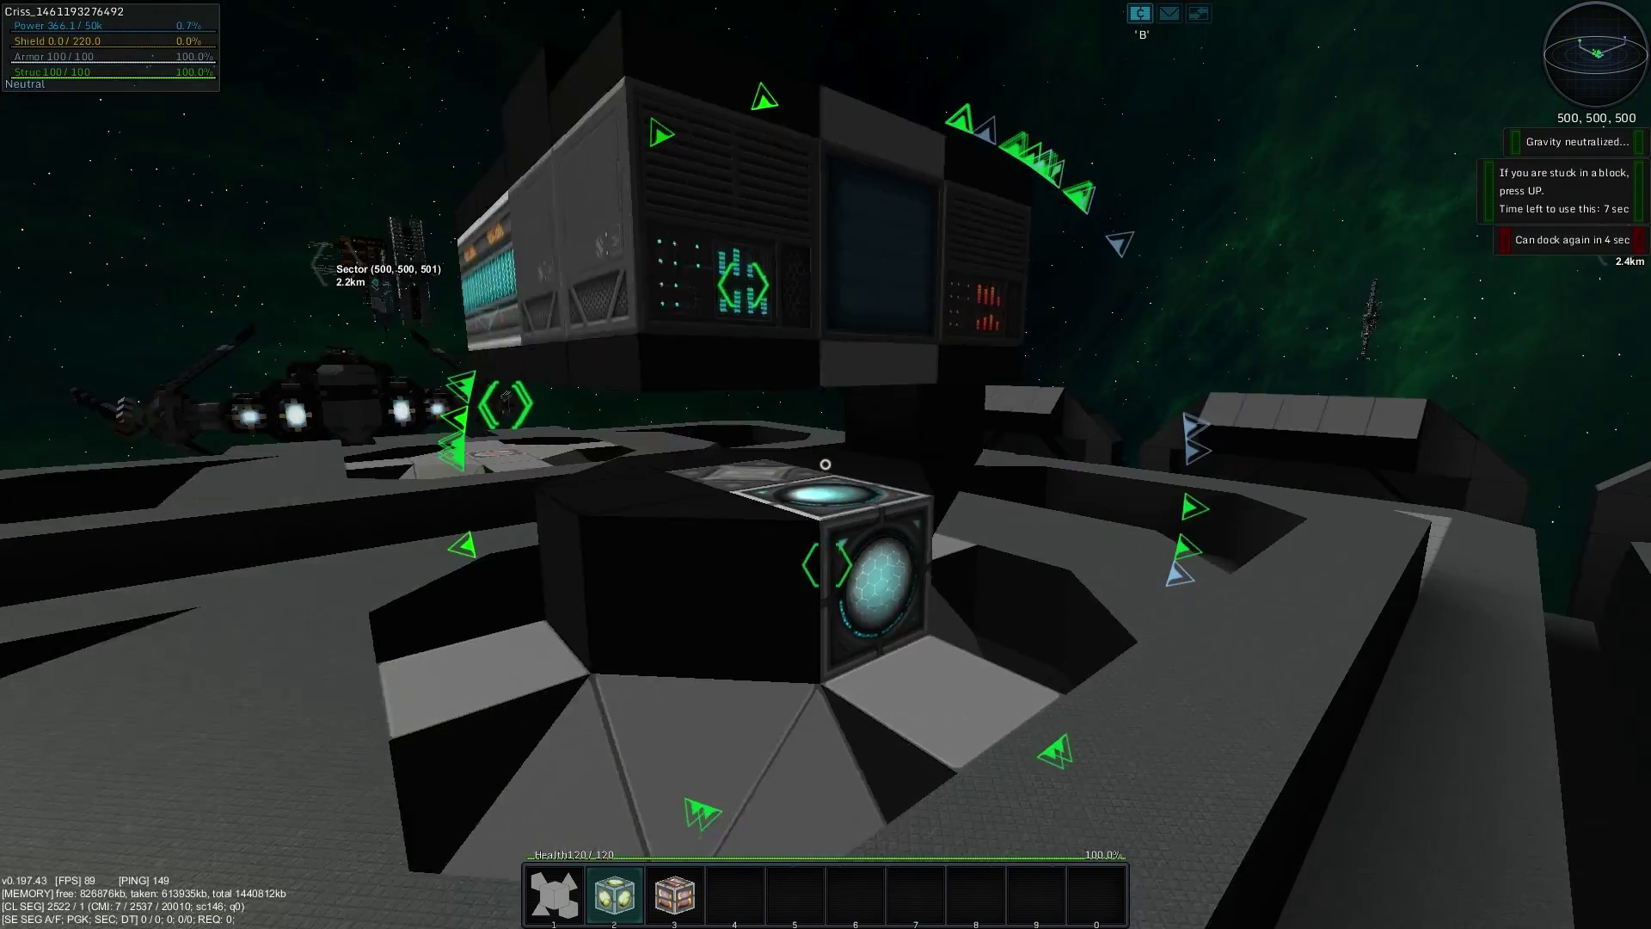
key(s)
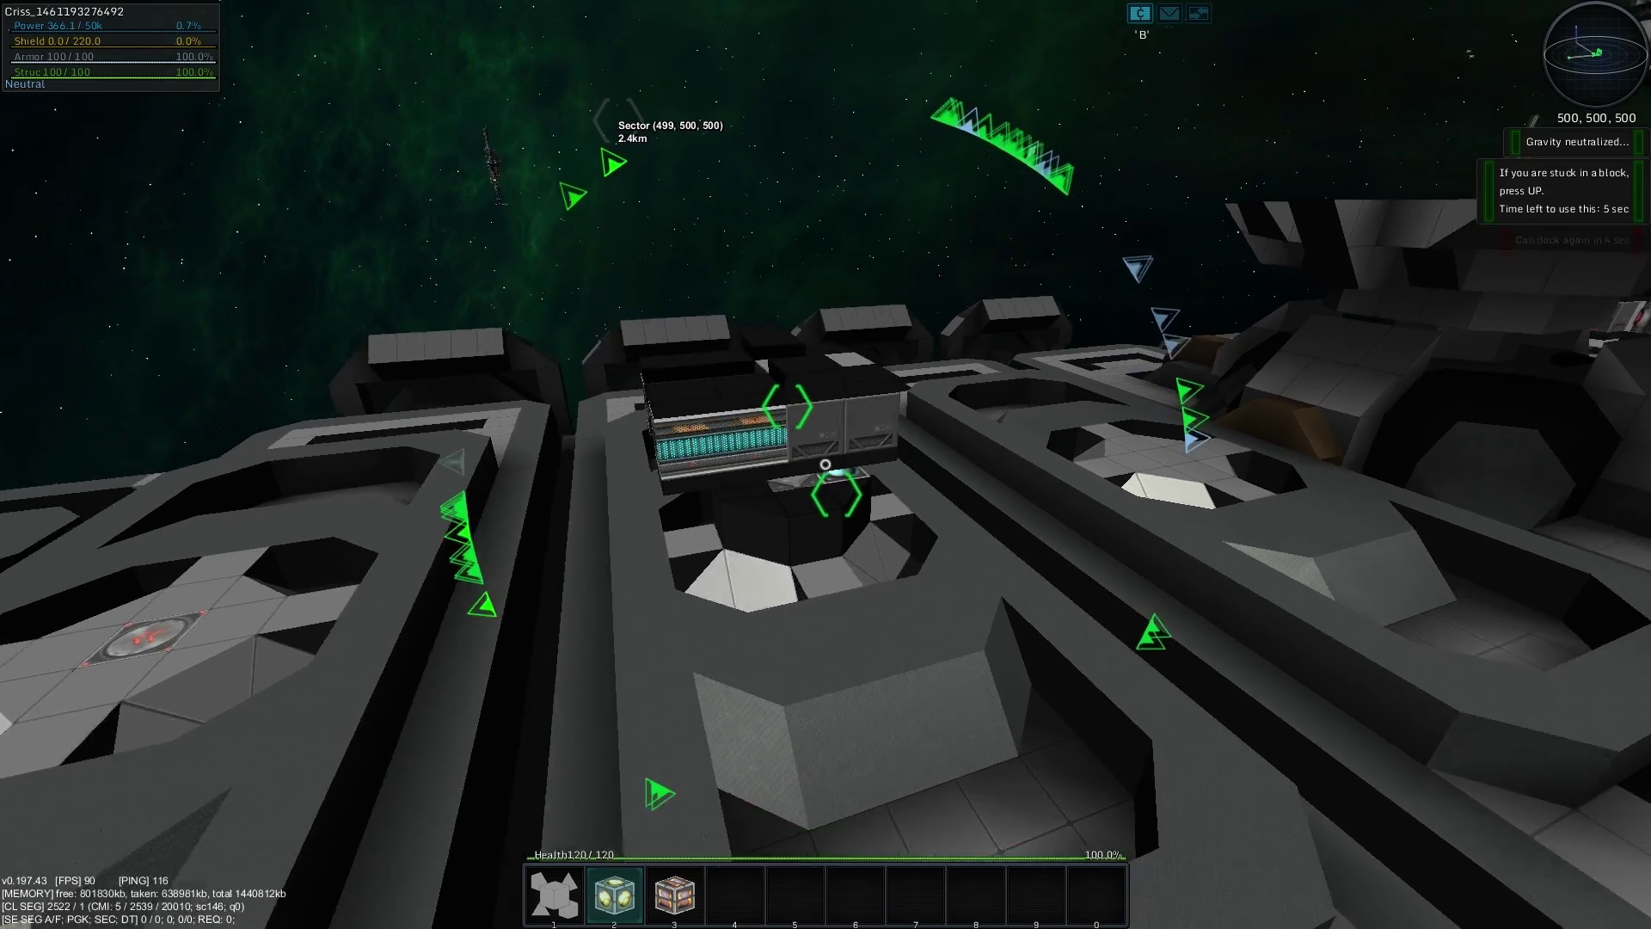
key(s)
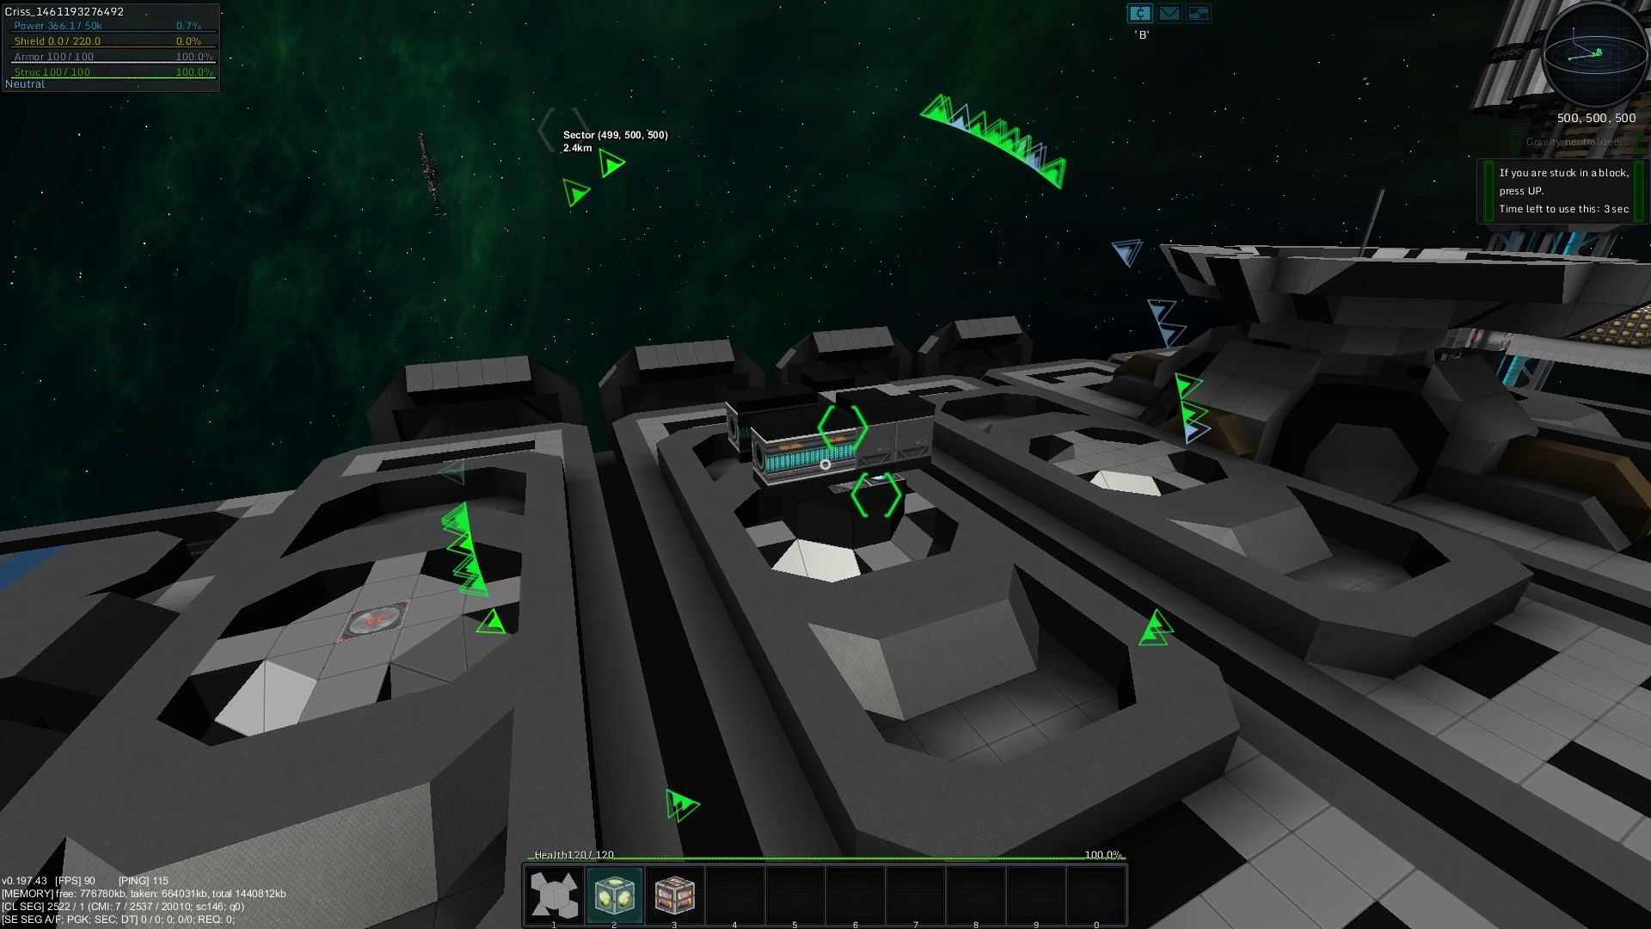
Fly toward the freighter, target it, and orbit the view onto its turret
key(r)
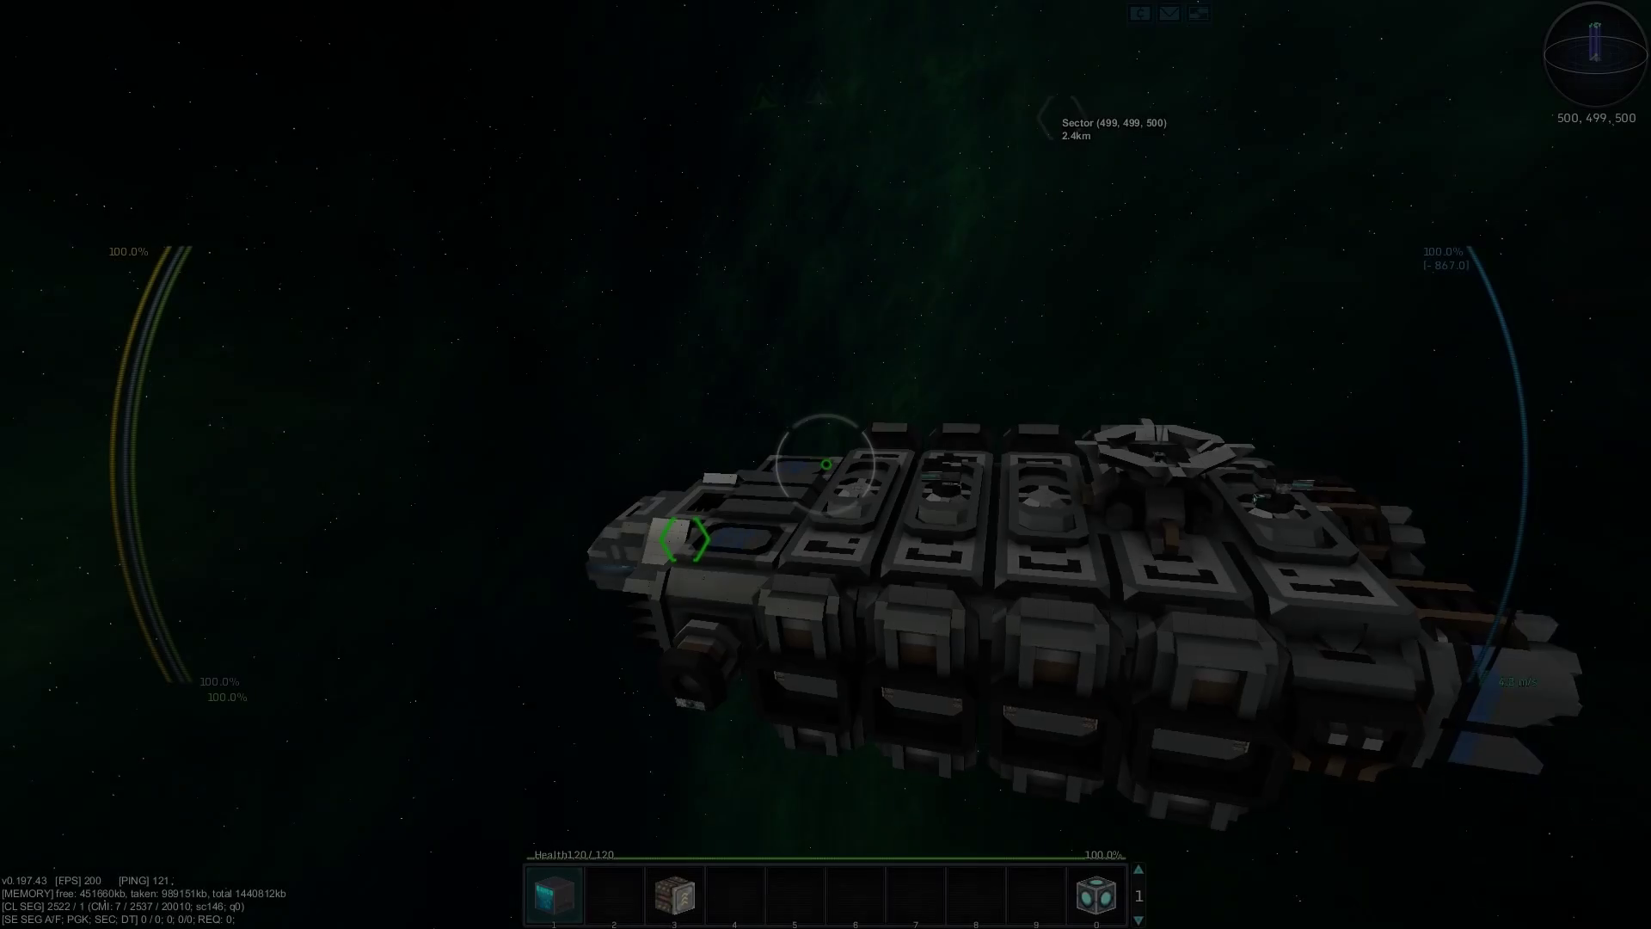
key(w)
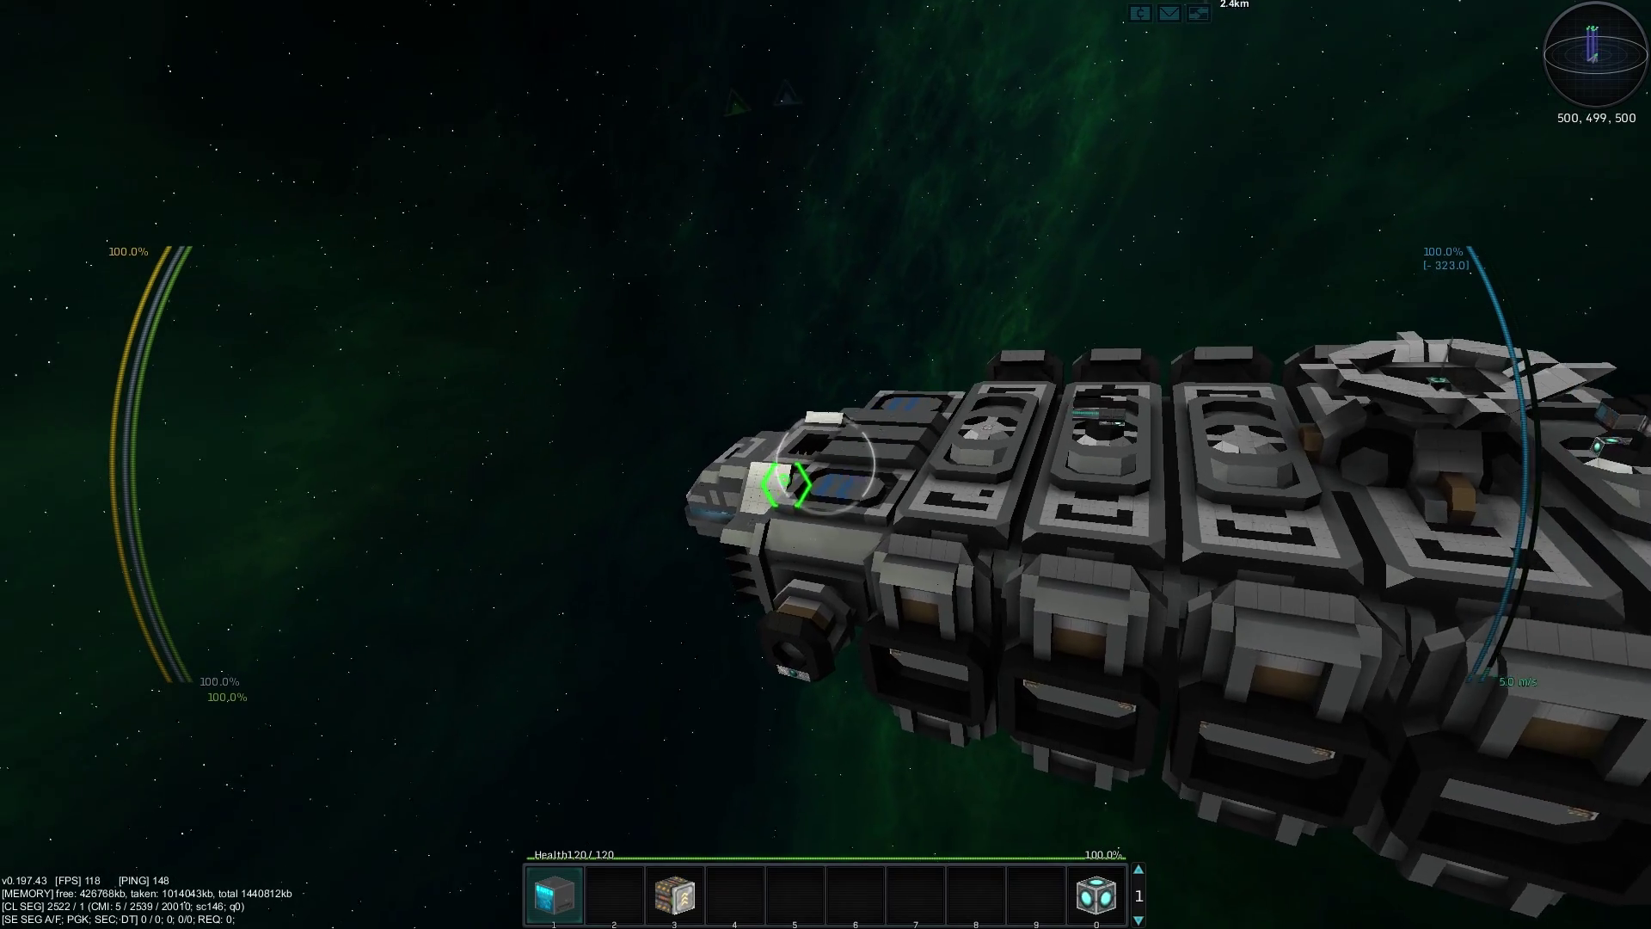
key(f)
drag(789, 484, 463, 542)
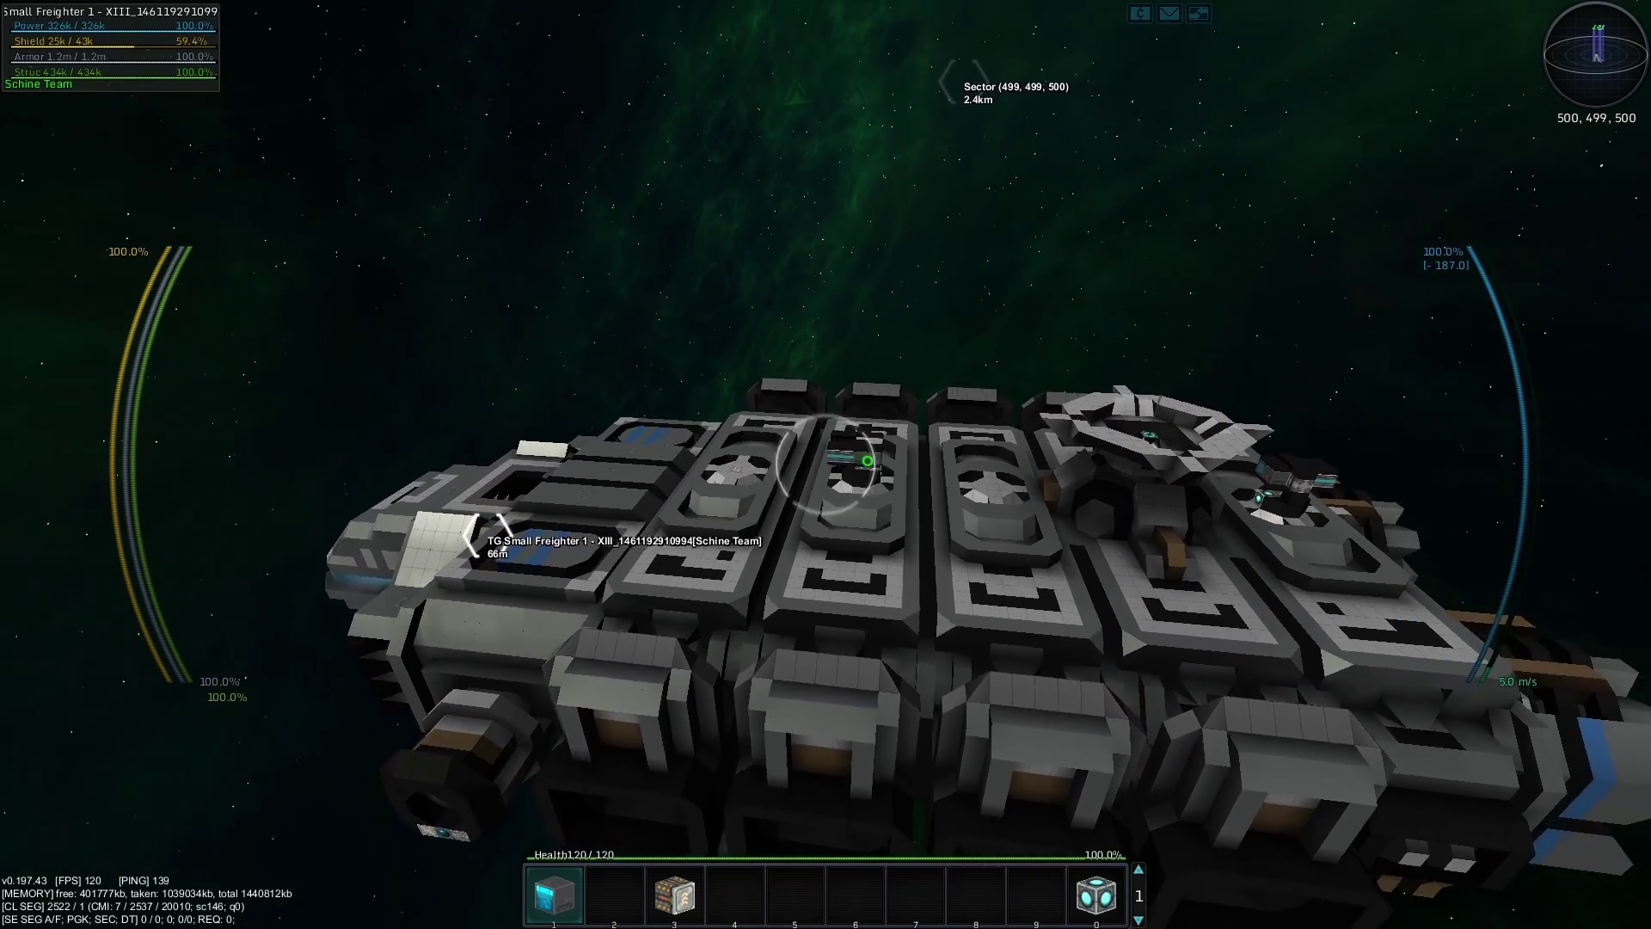
key(w)
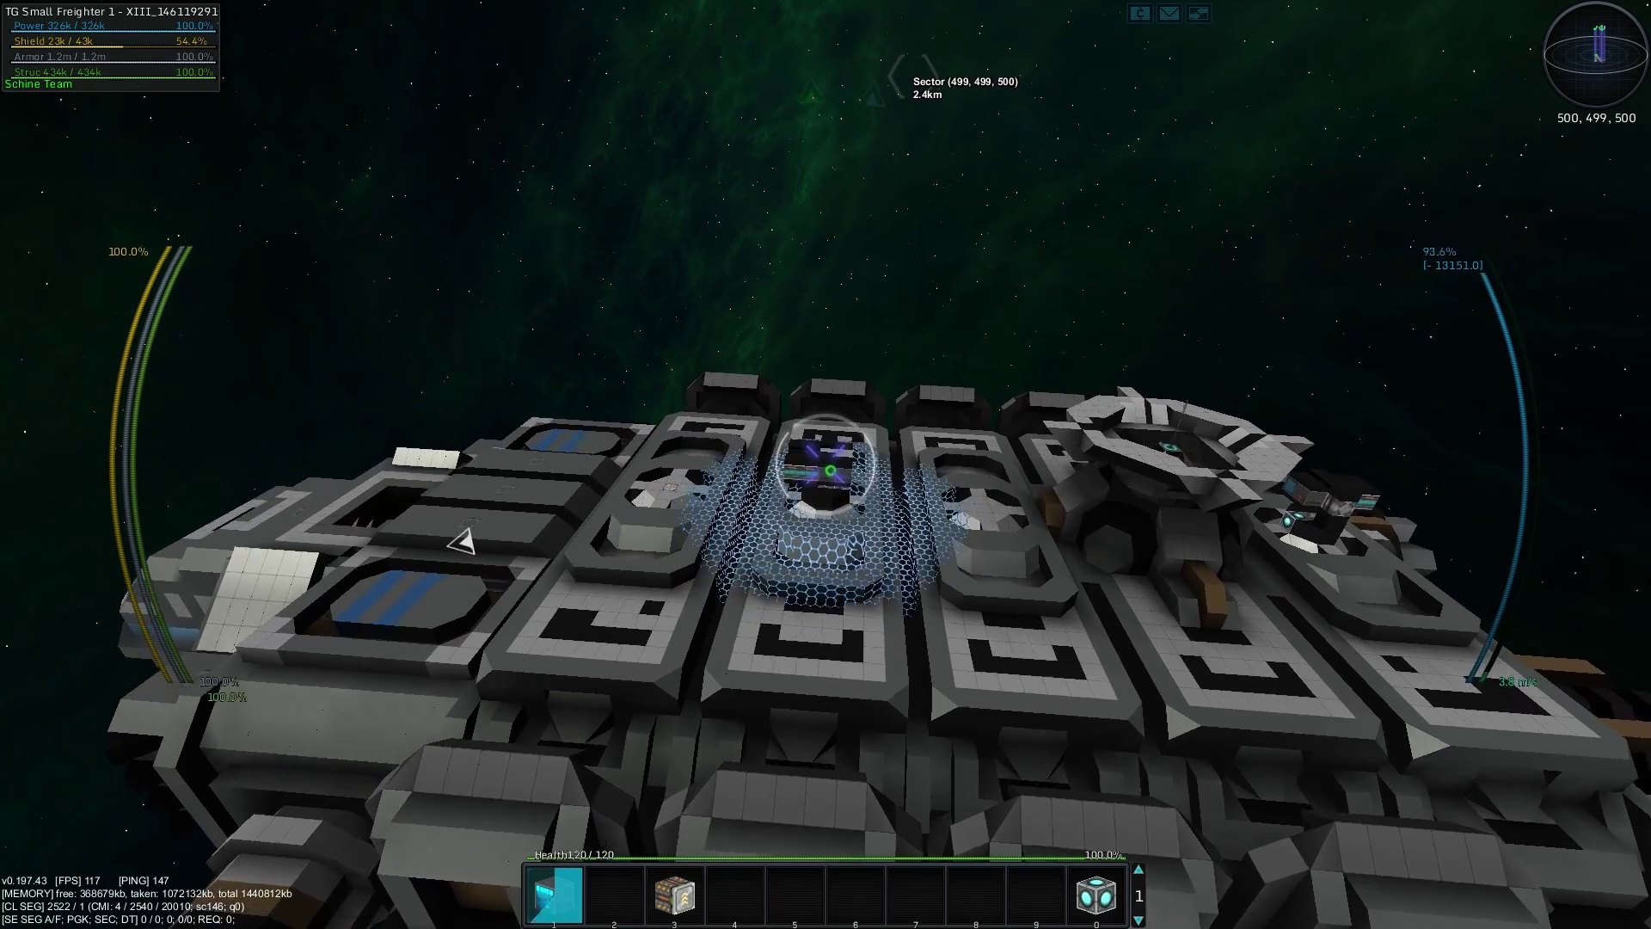
Keep firing on the shielded turret until the freighter's shields drop toward 9%
key(w)
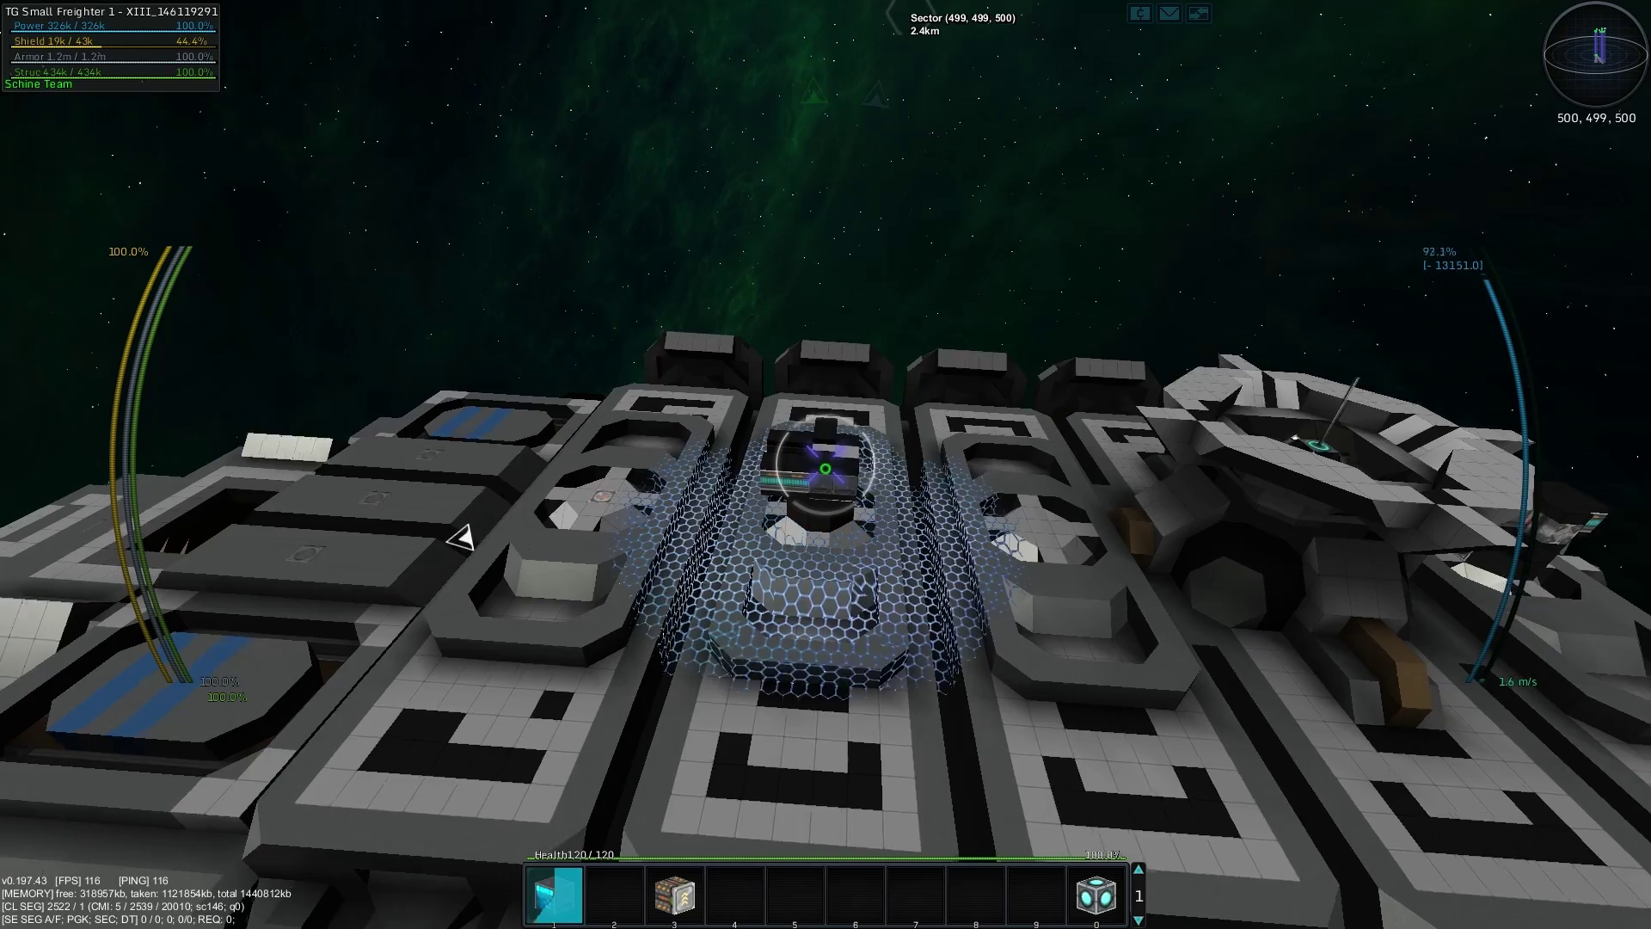
key(w)
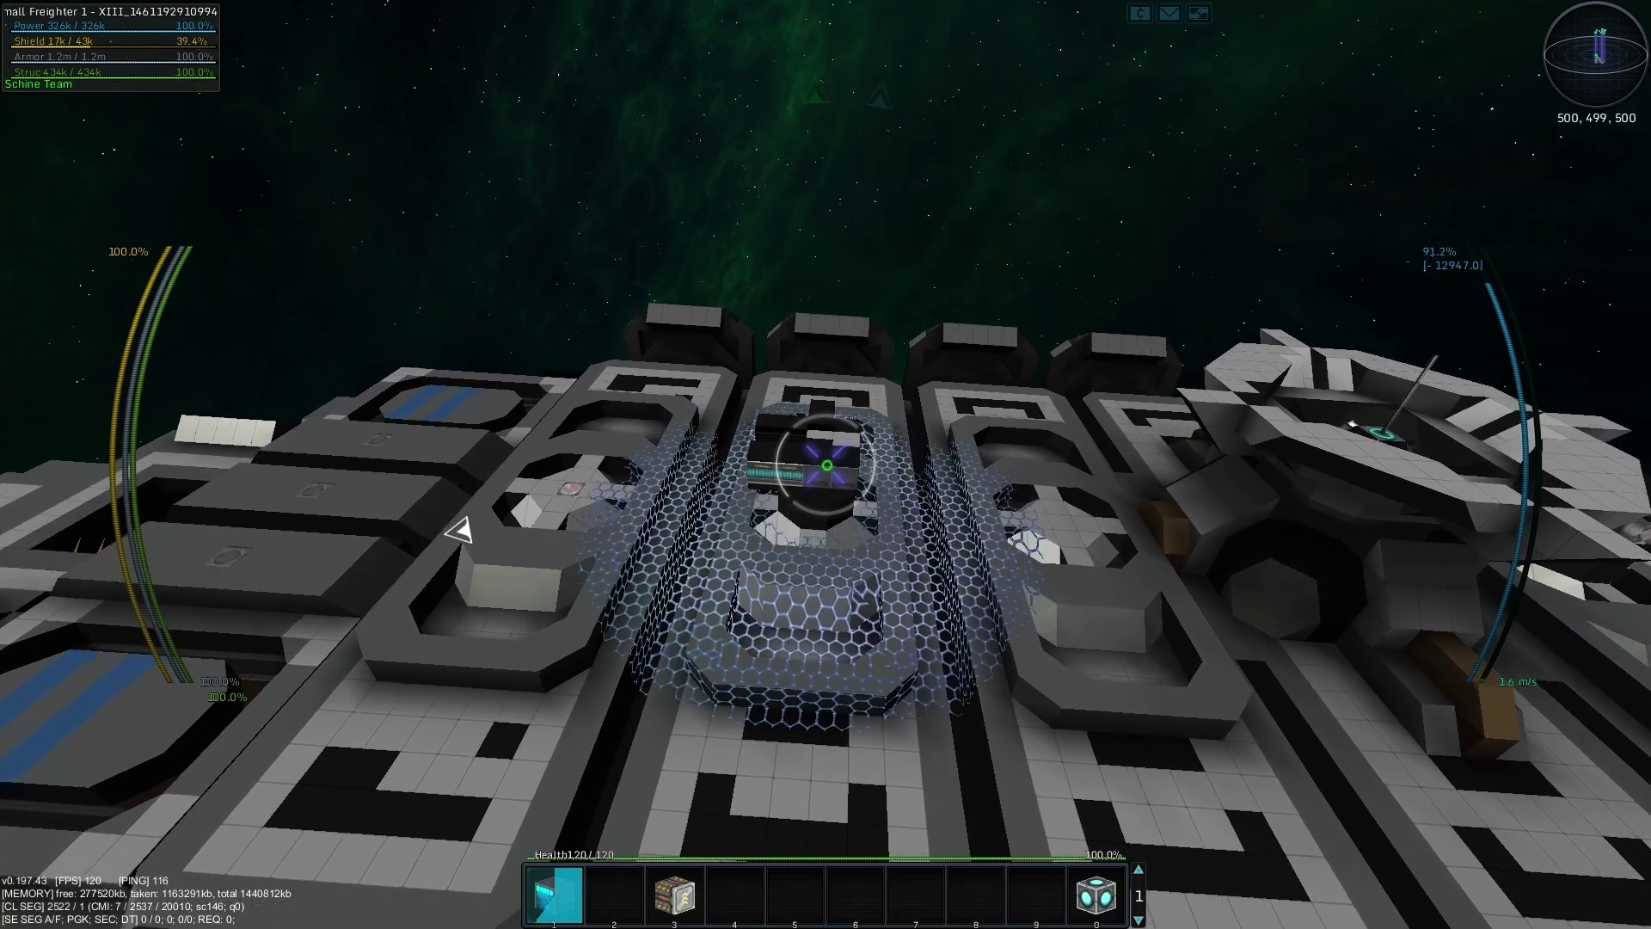
key(w)
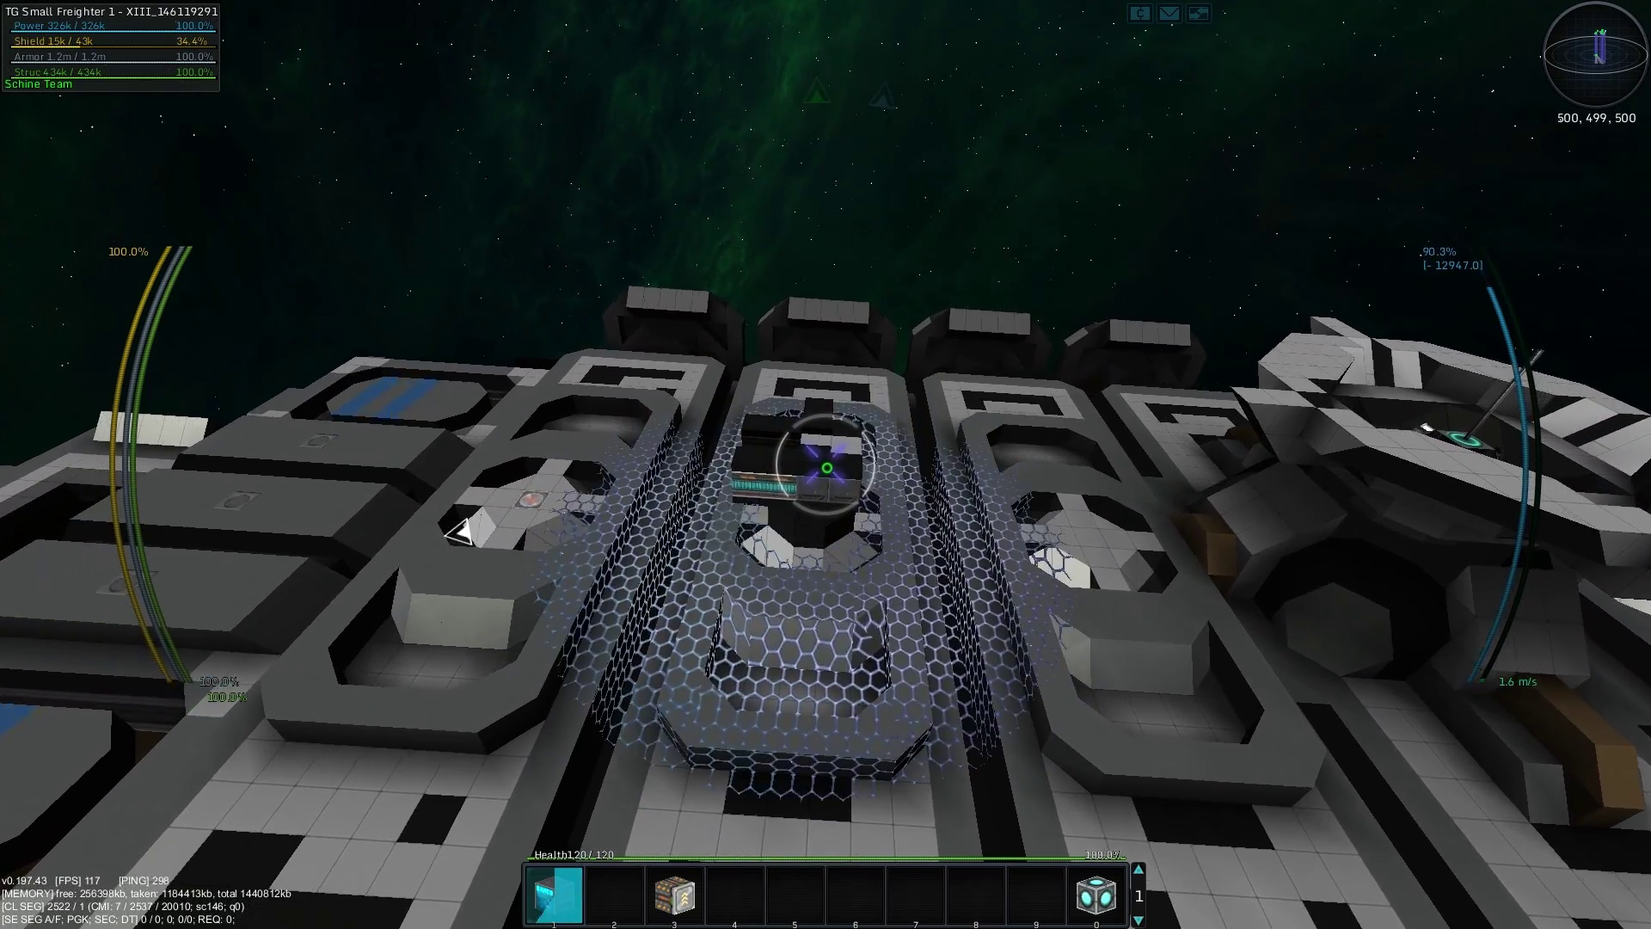
key(w)
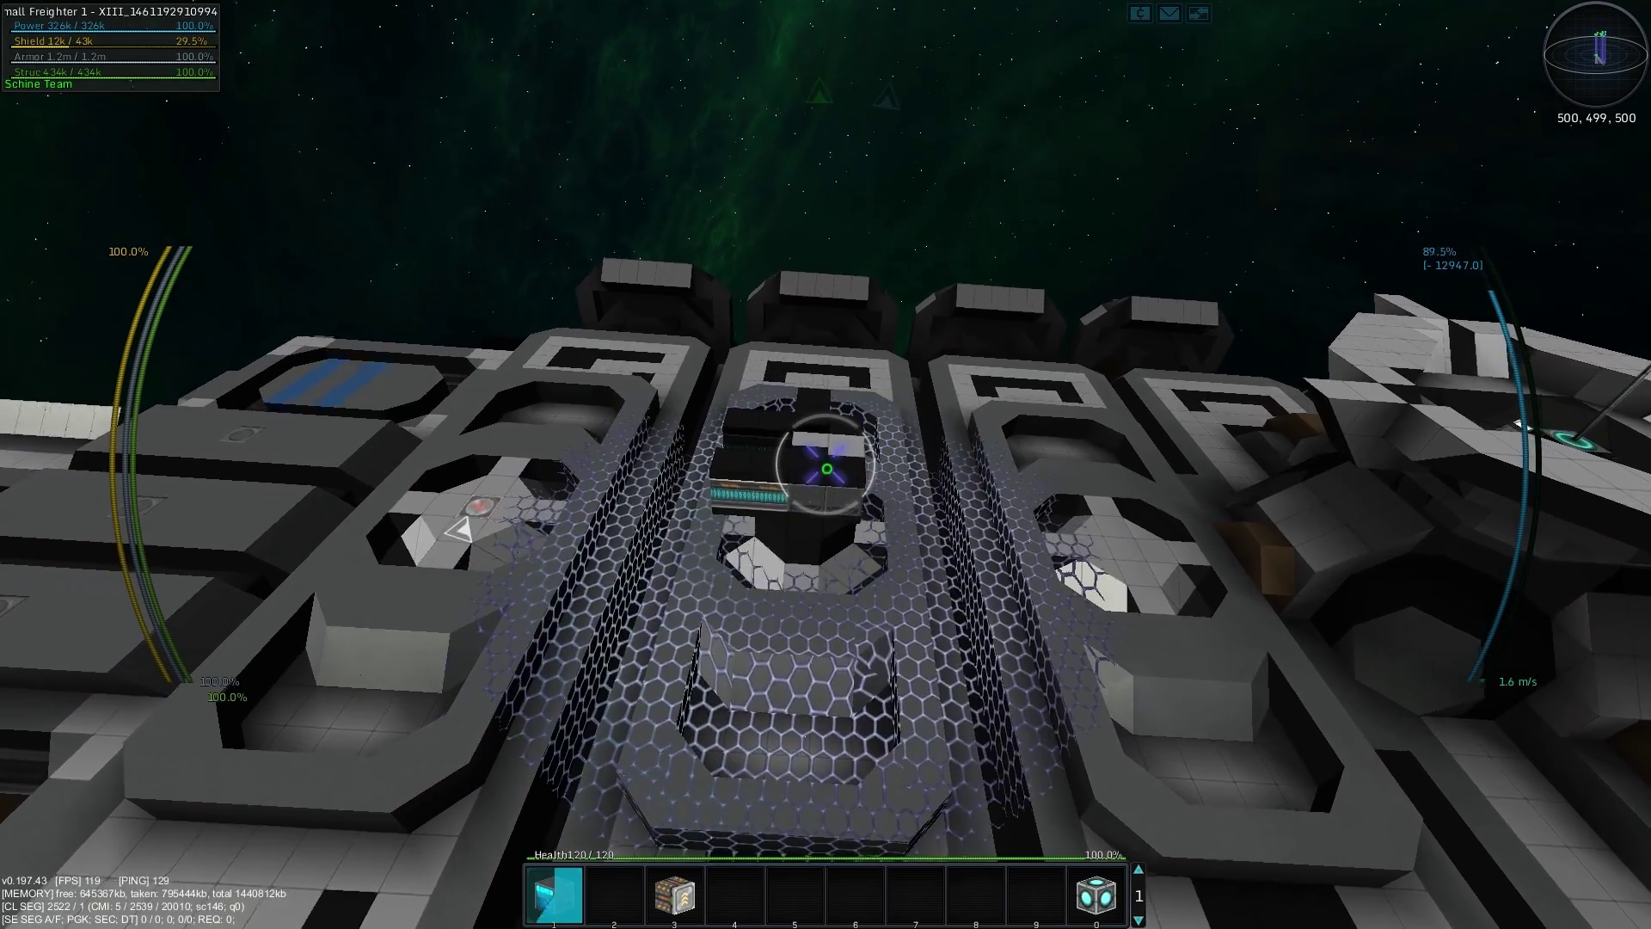
key(w)
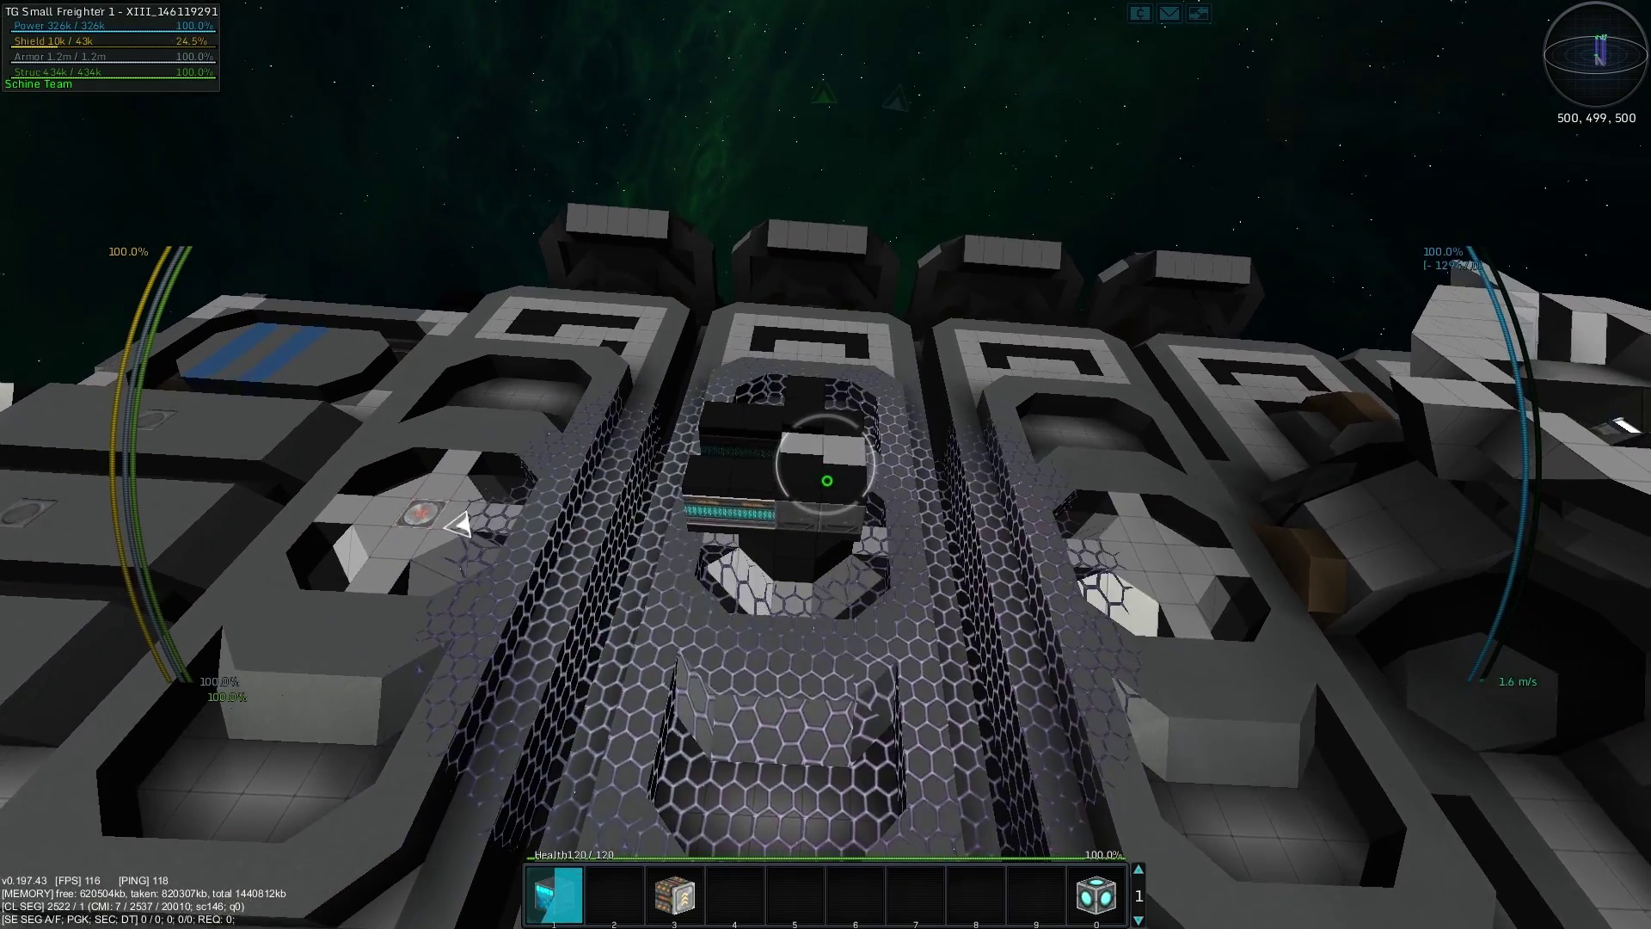
key(w)
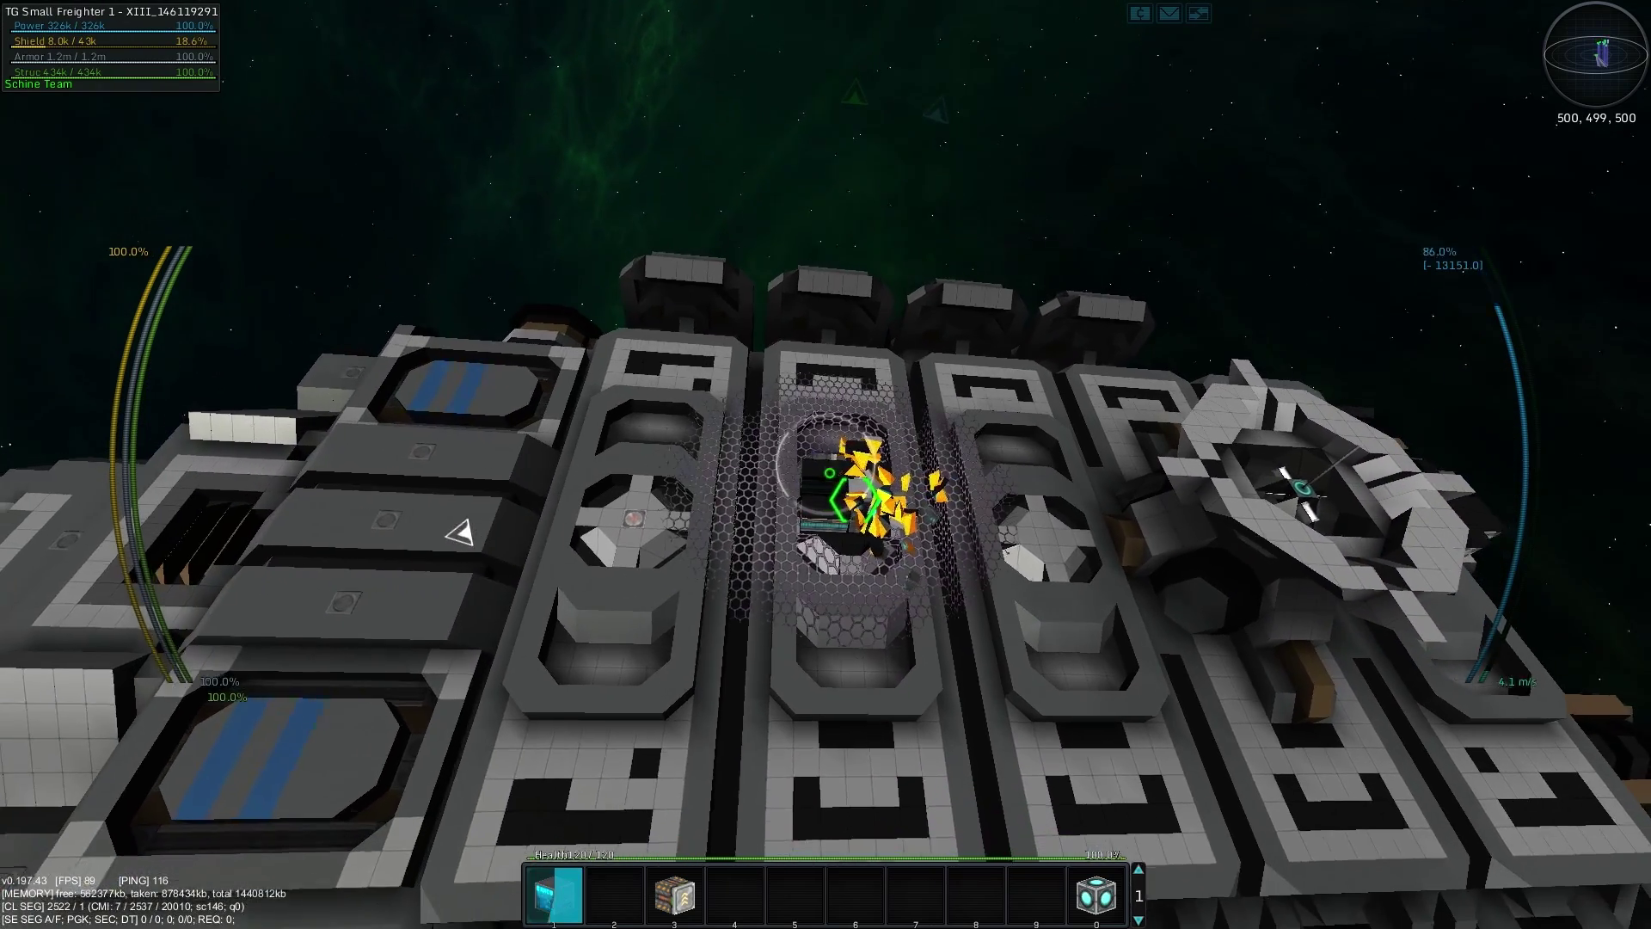
key(w)
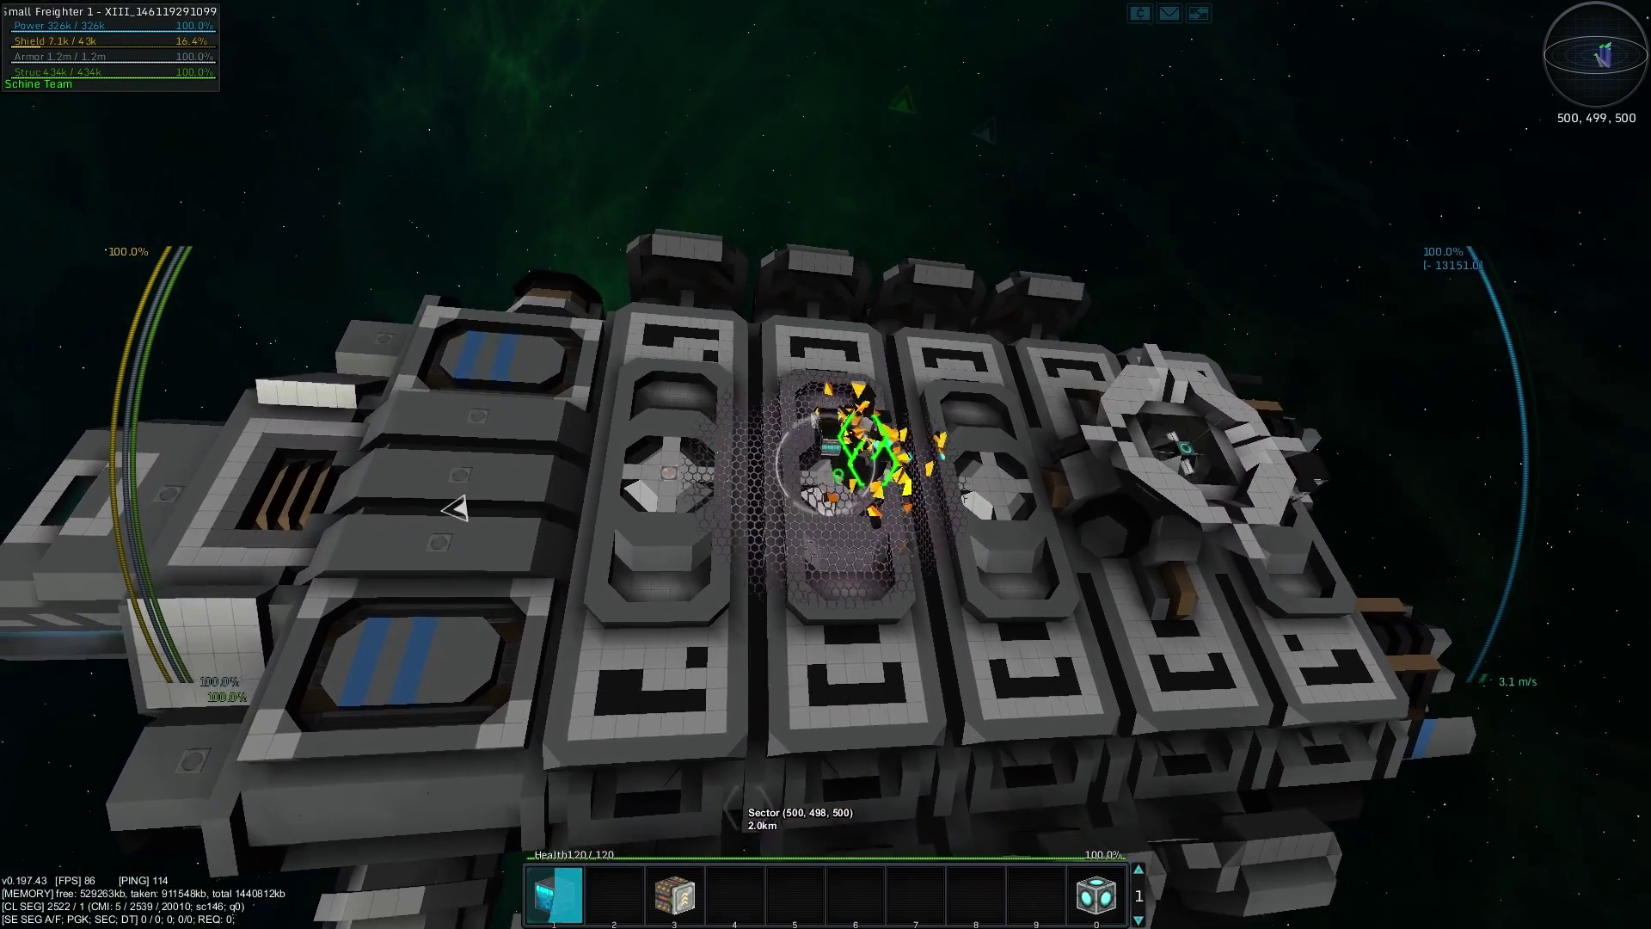
key(w)
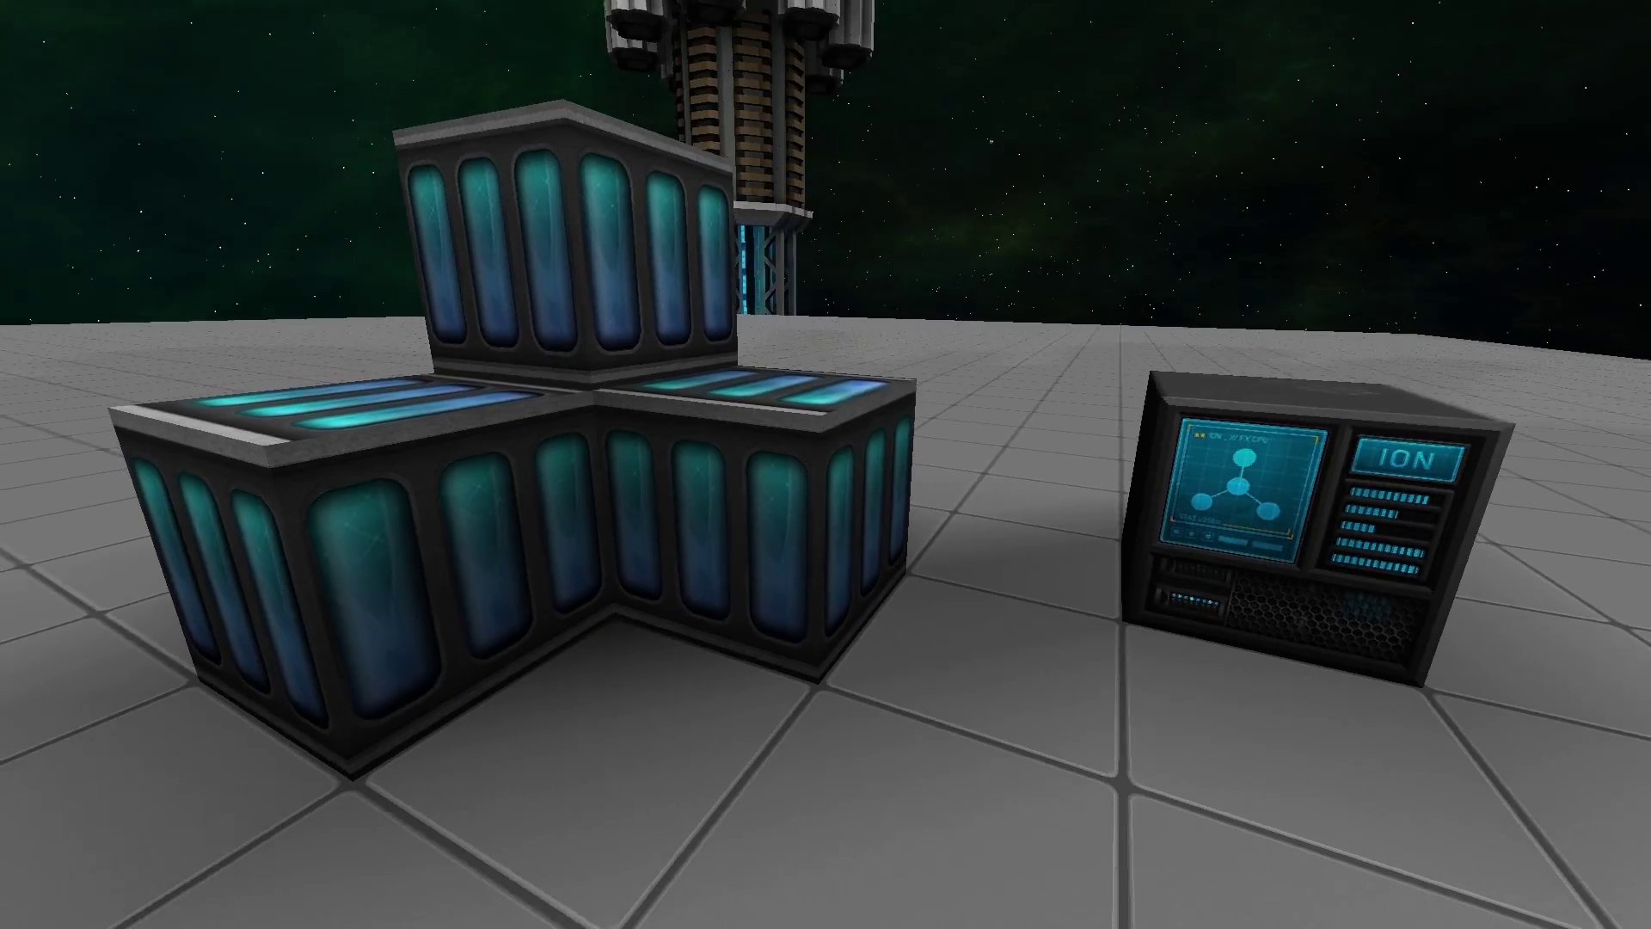
Pull the camera back to frame the three Ion Effect modules and computer
key(s)
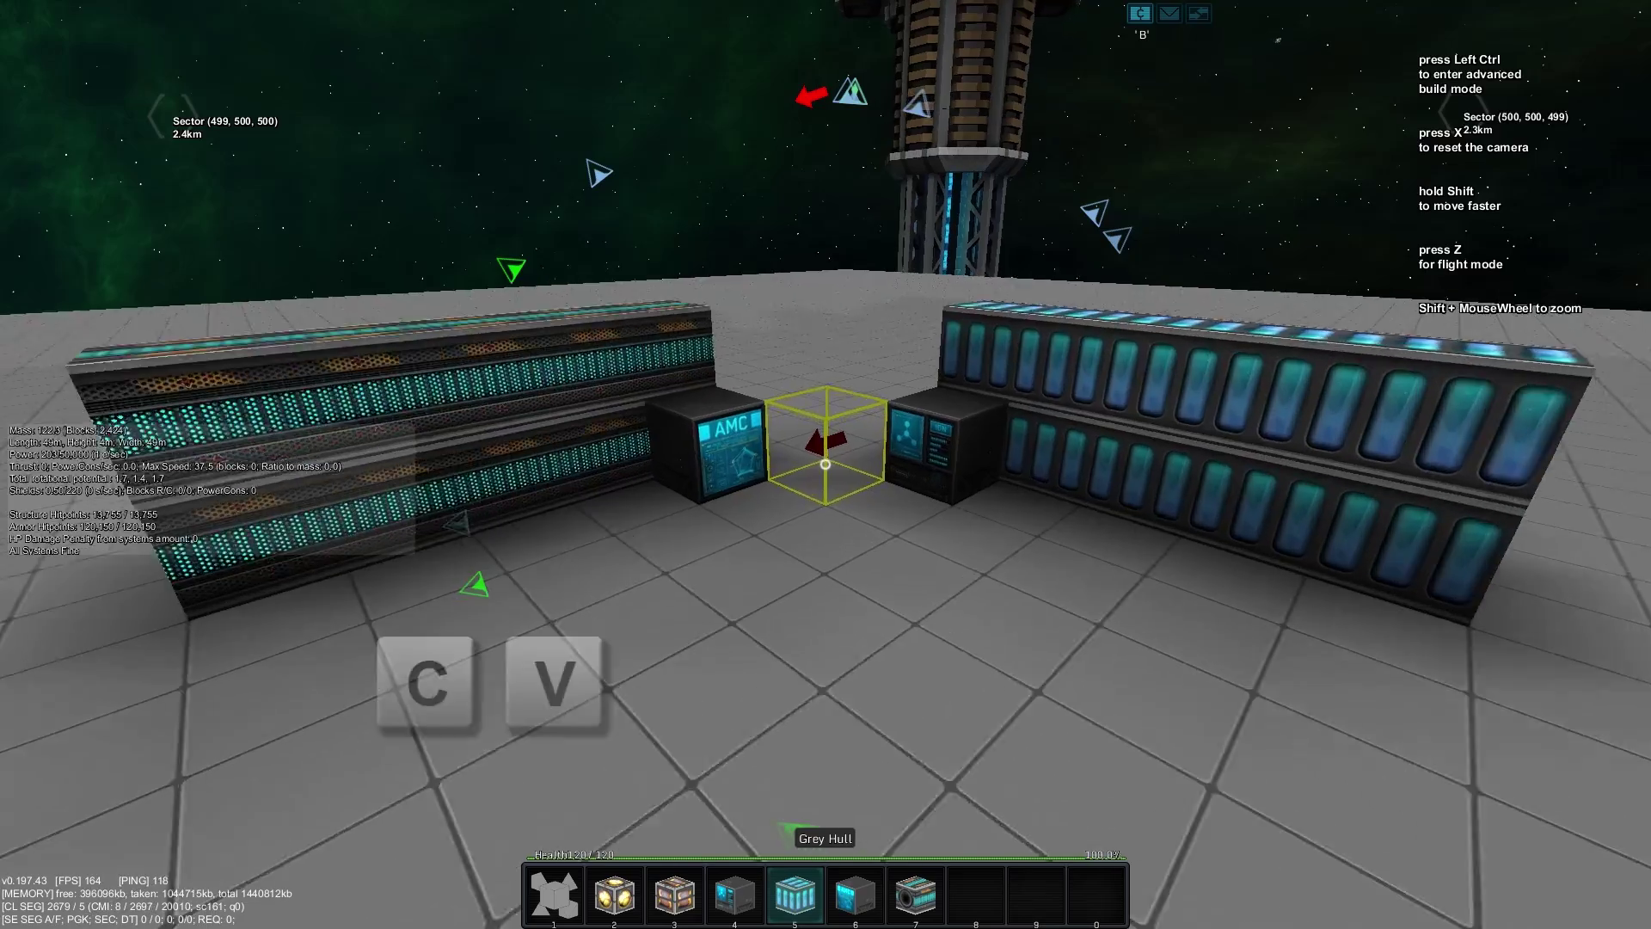
Link the Ion Effect computer to its modules, then pull back to view both linked computers
key(w)
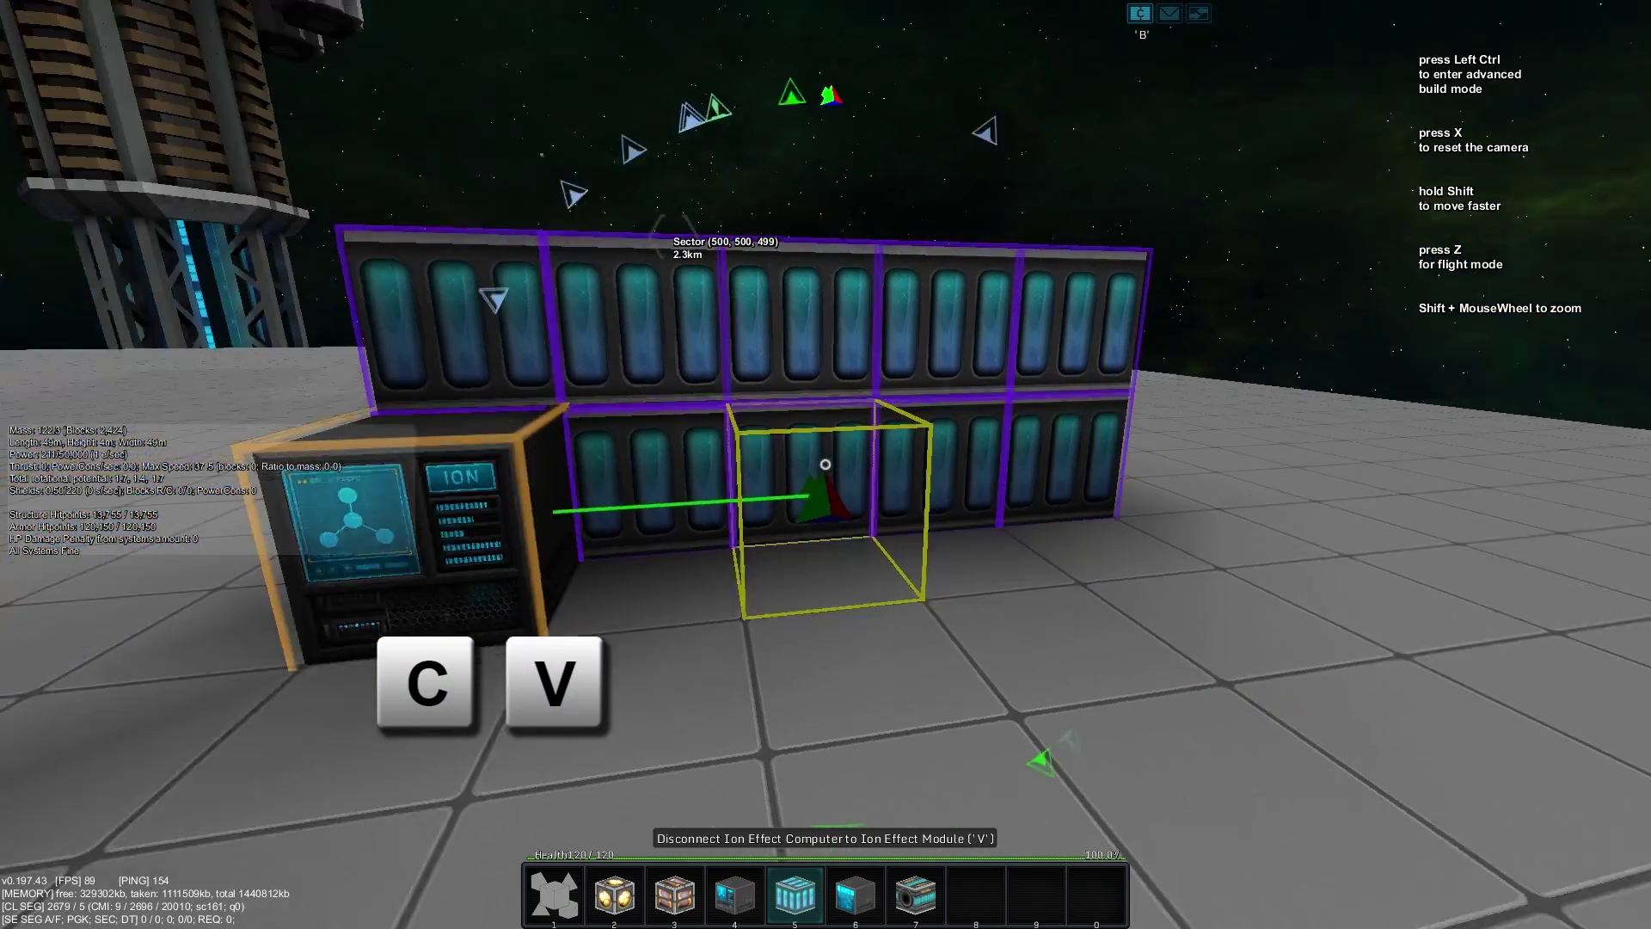
key(s)
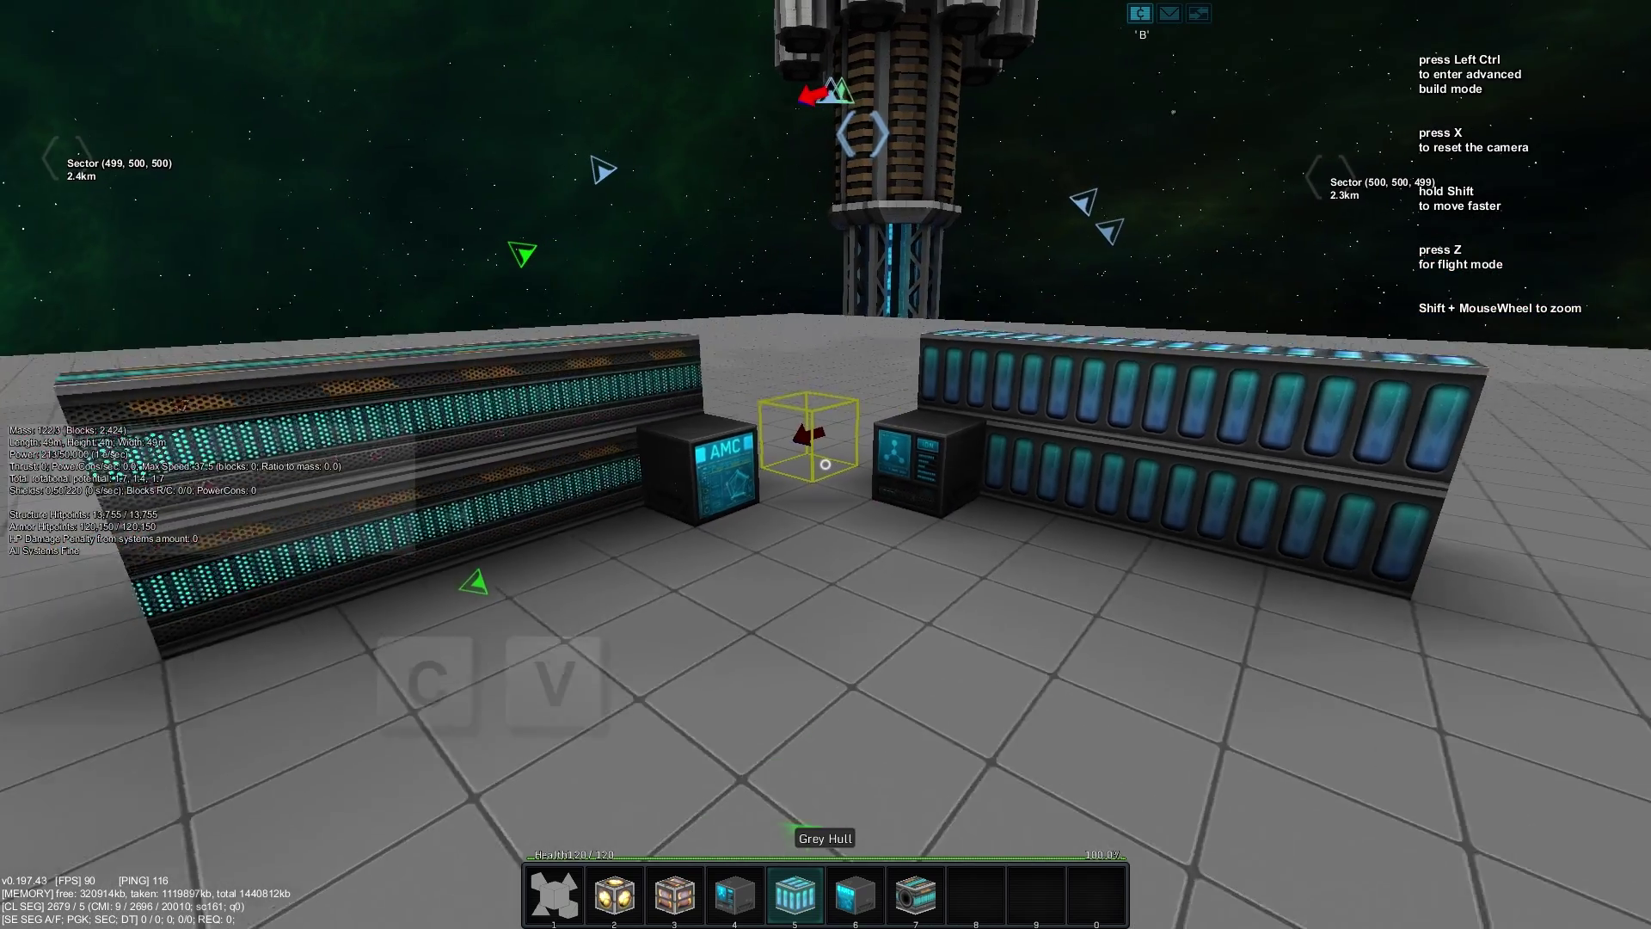
key(s)
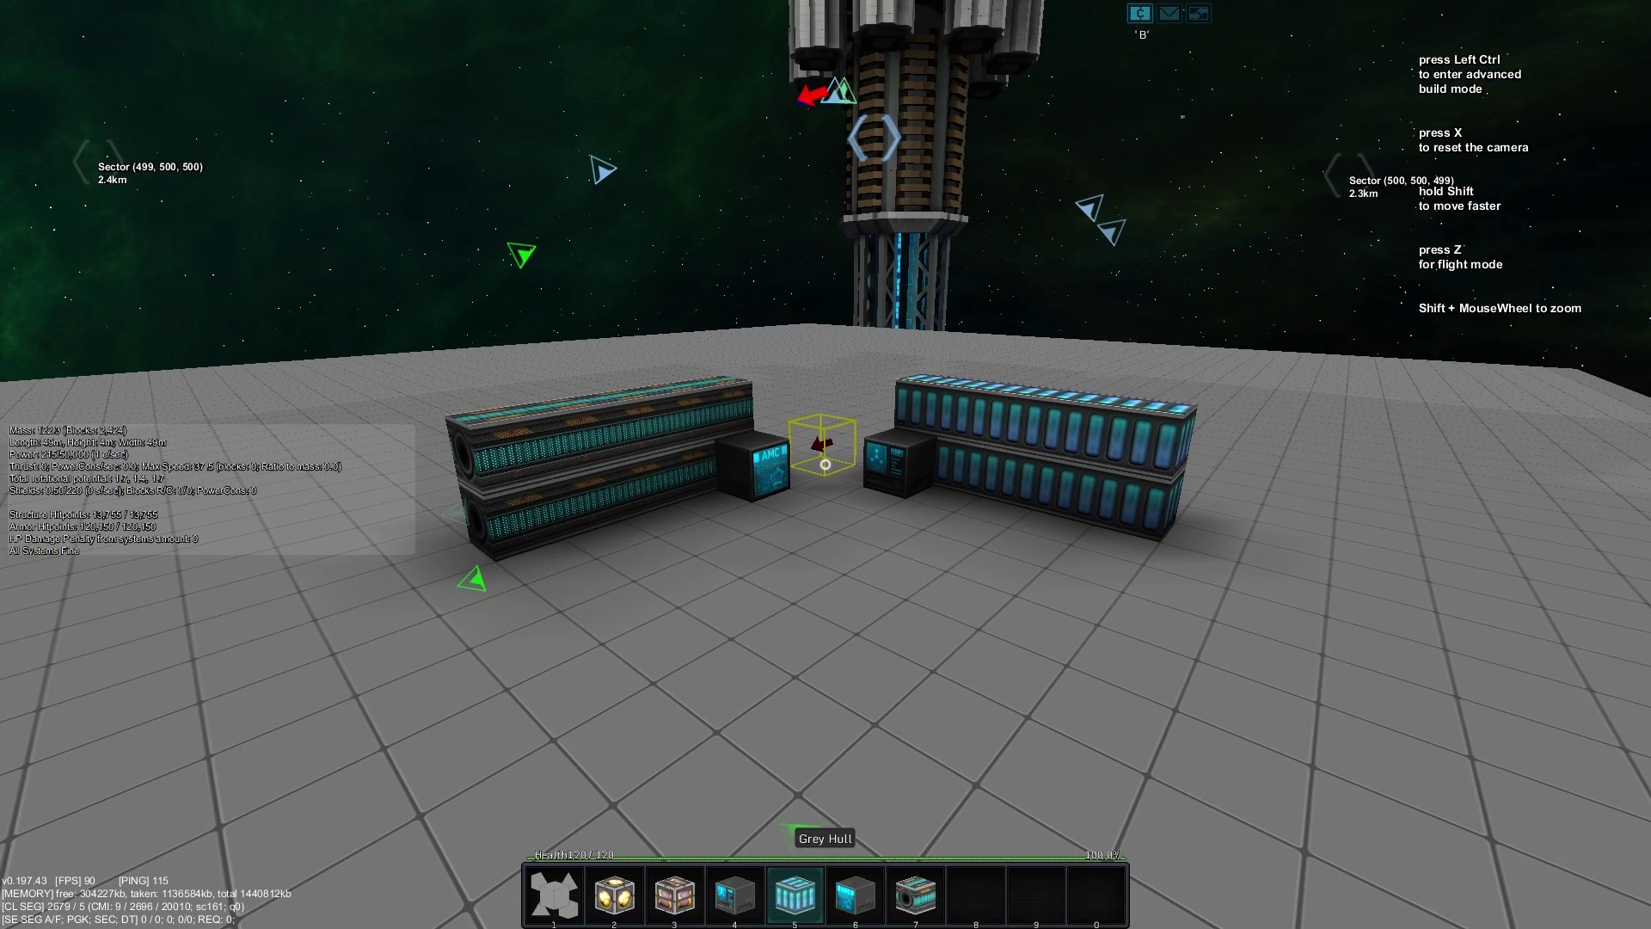